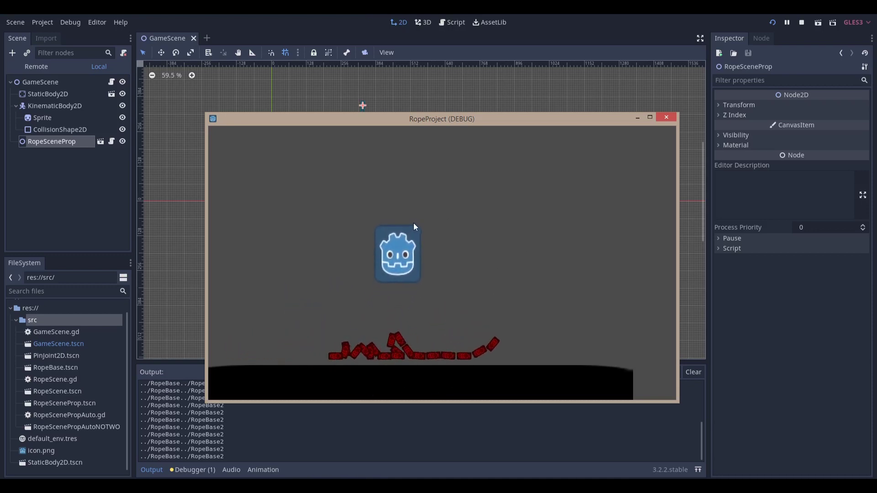
- Stop the running game and open the RopeSceneProp and RopeScenePropAutoNOTWORK scenes
{"action": "key", "text": "F8"}
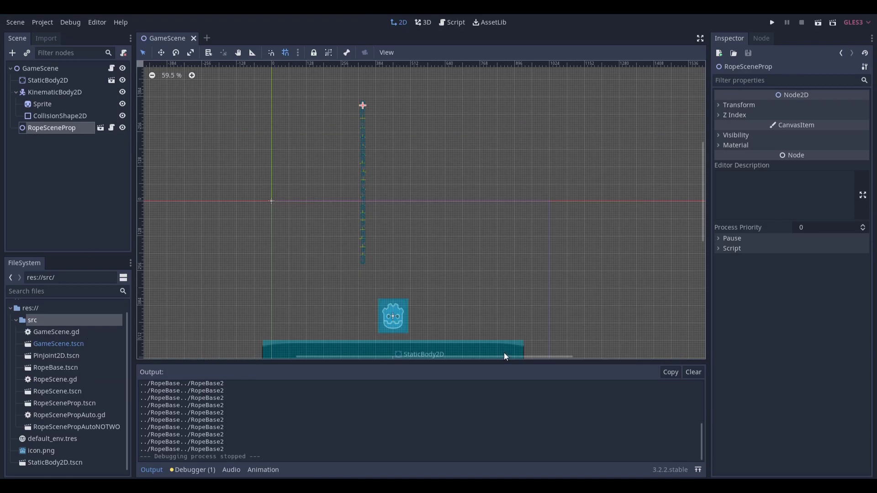
{"action": "double_click", "coordinate": [102, 405]}
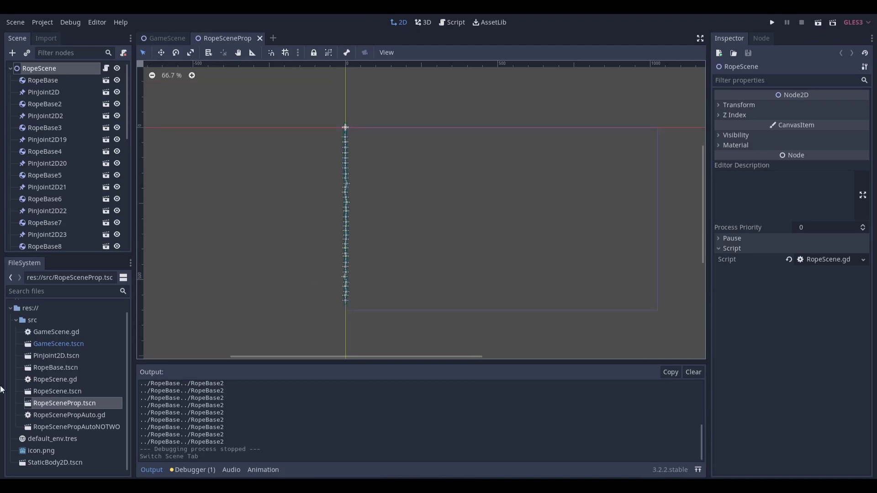
{"action": "double_click", "coordinate": [62, 426]}
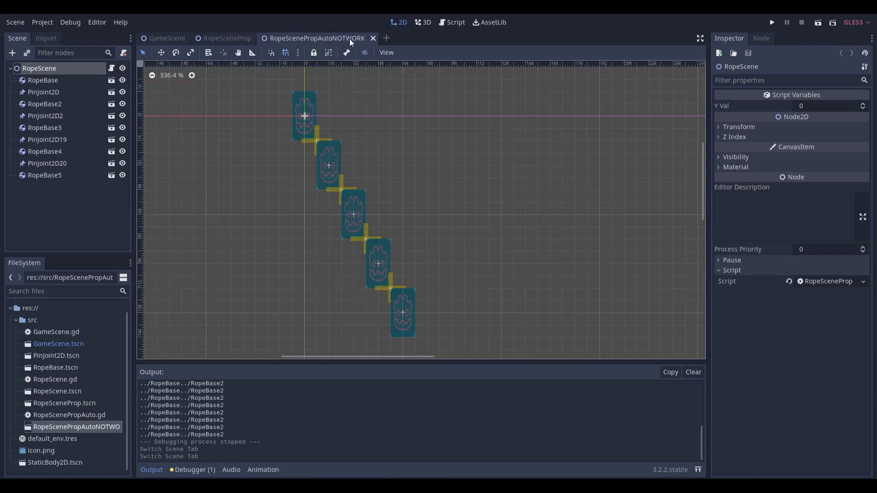
- Open the RopeScene scene and place it directly after GameScene in the order of open scenes
{"action": "left_click", "coordinate": [209, 43]}
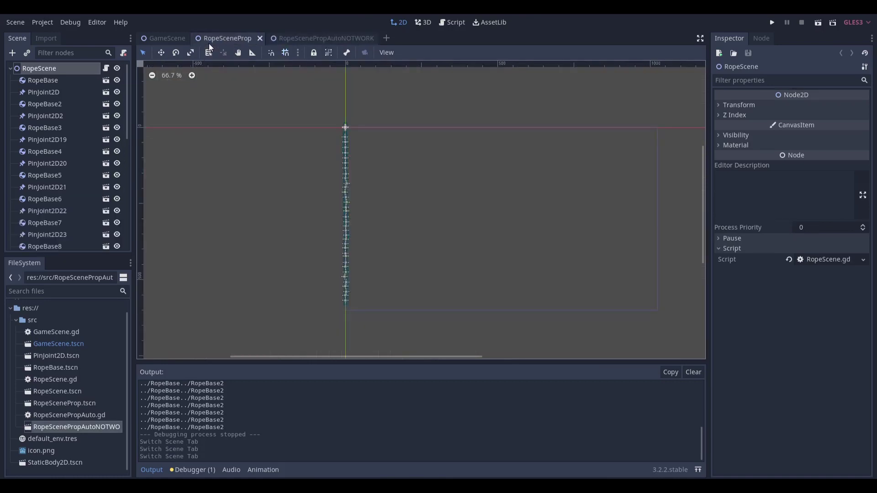
{"action": "double_click", "coordinate": [70, 389]}
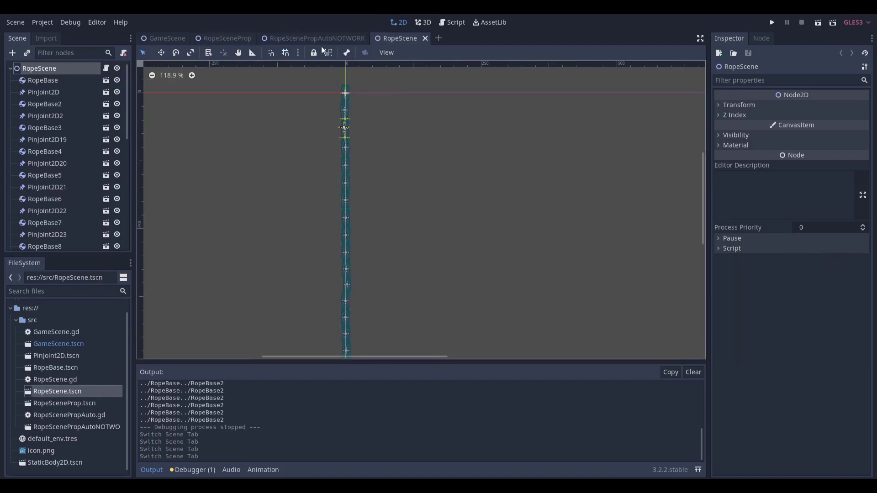
{"action": "left_click_drag", "start_coordinate": [339, 34], "coordinate": [208, 36]}
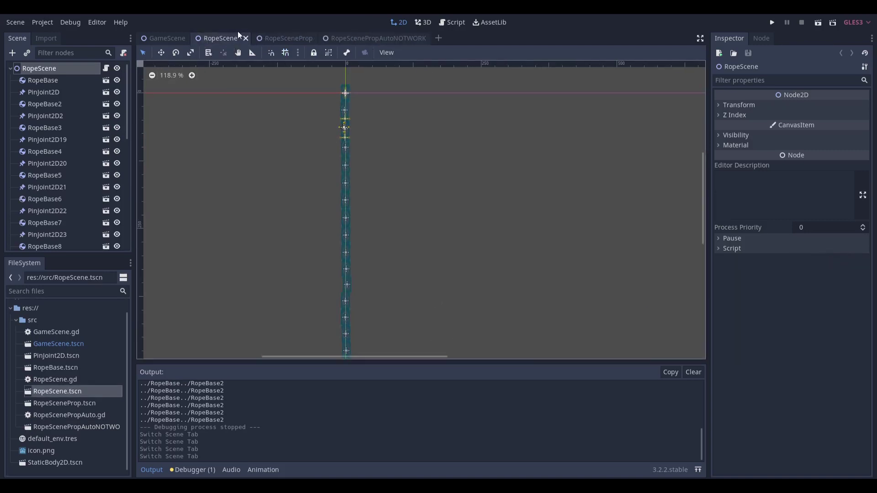
- Delete the RopeSceneProp node from GameScene
{"action": "left_click", "coordinate": [155, 37]}
{"action": "key", "text": "Delete"}
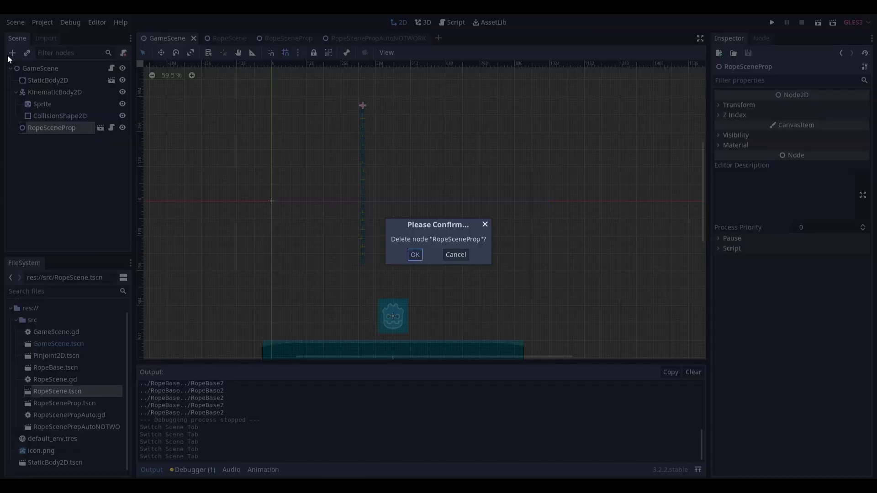
{"action": "key", "text": "Return"}
- Instance RopeScene.tscn as a child of the GameScene root, move it up and away from the origin, and save the scene
{"action": "left_click", "coordinate": [31, 67]}
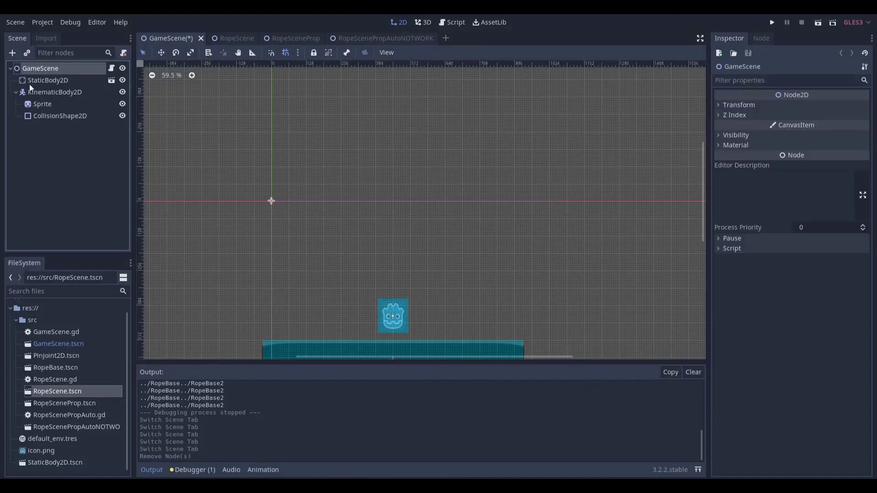
{"action": "left_click", "coordinate": [16, 92]}
{"action": "left_click", "coordinate": [28, 53]}
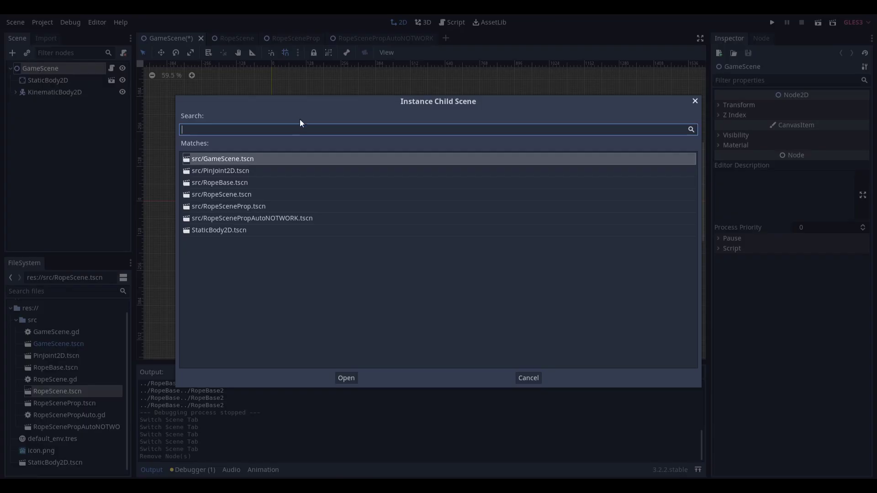
{"action": "double_click", "coordinate": [245, 196]}
{"action": "key", "text": "w"}
{"action": "left_click_drag", "start_coordinate": [301, 216], "coordinate": [335, 176]}
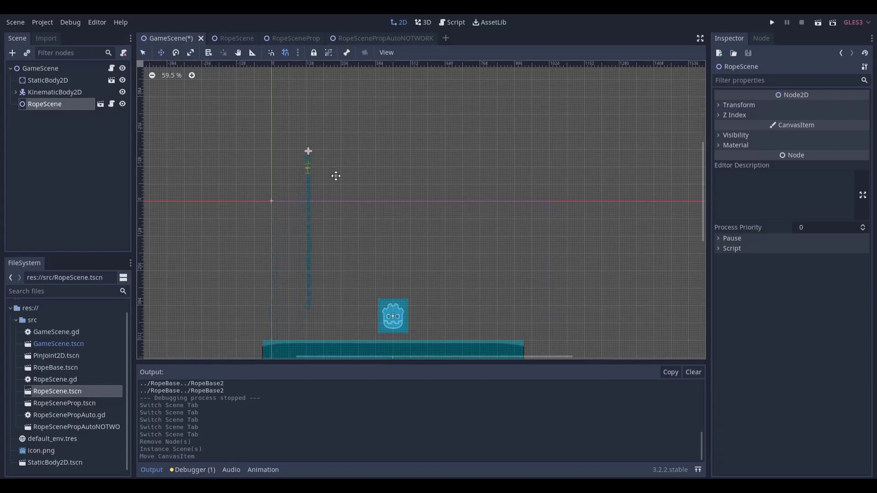
{"action": "key", "text": "ctrl+s"}
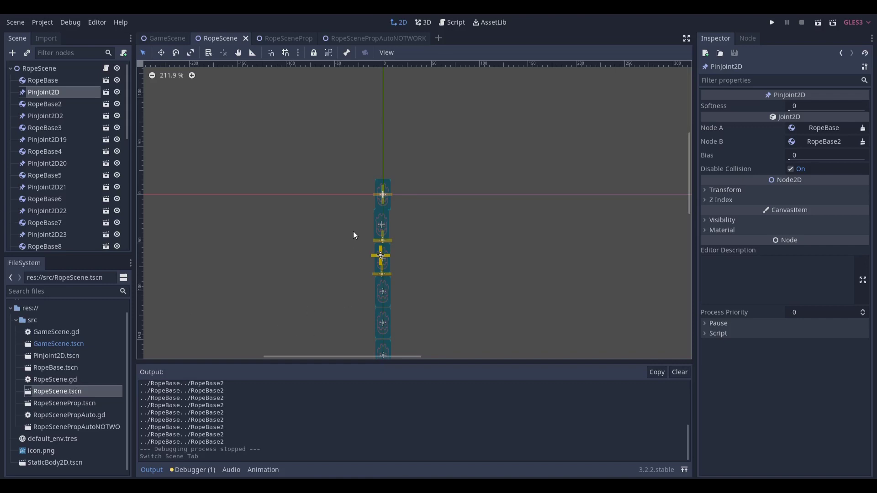
- Examine the properties of the first RopeBase, PinJoint2D and RopeBase2 nodes in RopeScene
{"action": "left_click", "coordinate": [80, 84]}
{"action": "left_click", "coordinate": [67, 94]}
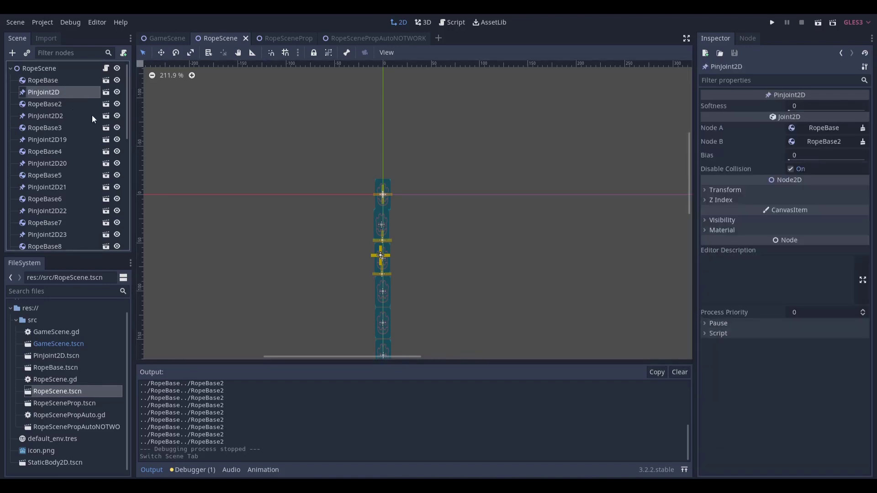
{"action": "left_click", "coordinate": [89, 105]}
{"action": "left_click", "coordinate": [73, 81], "text": "shift"}
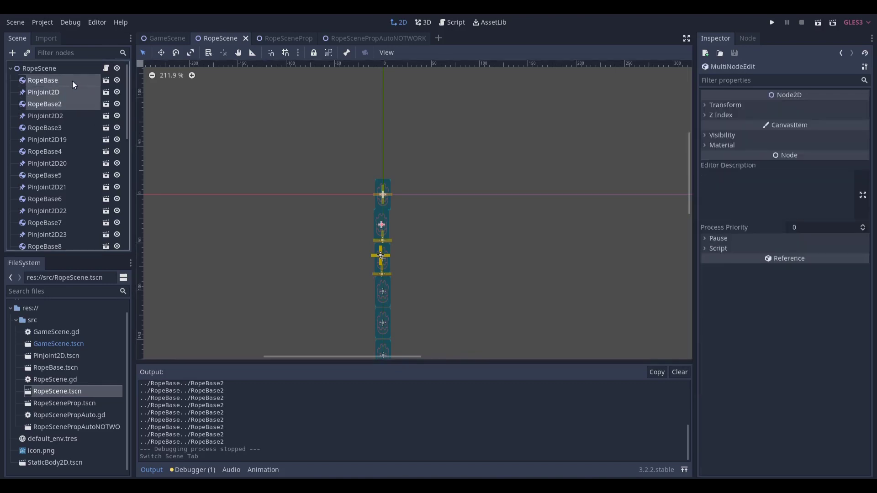
{"action": "left_click", "coordinate": [70, 80]}
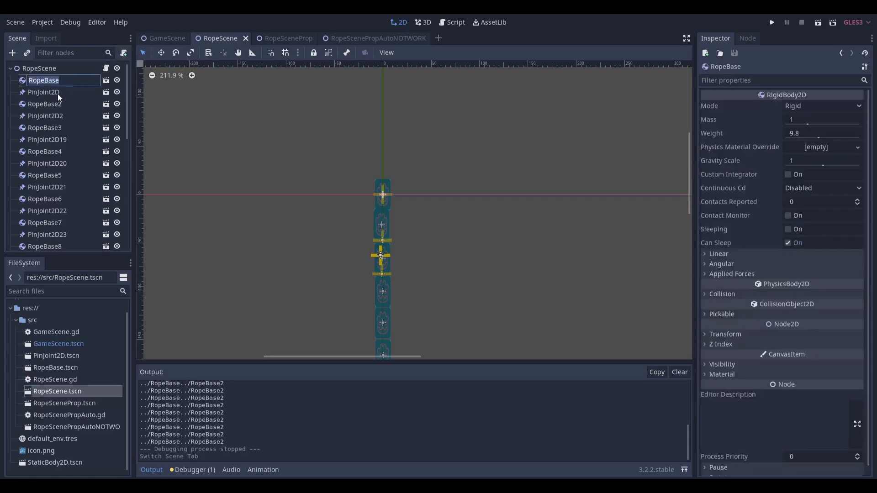
{"action": "left_click", "coordinate": [58, 93]}
{"action": "left_click", "coordinate": [58, 105]}
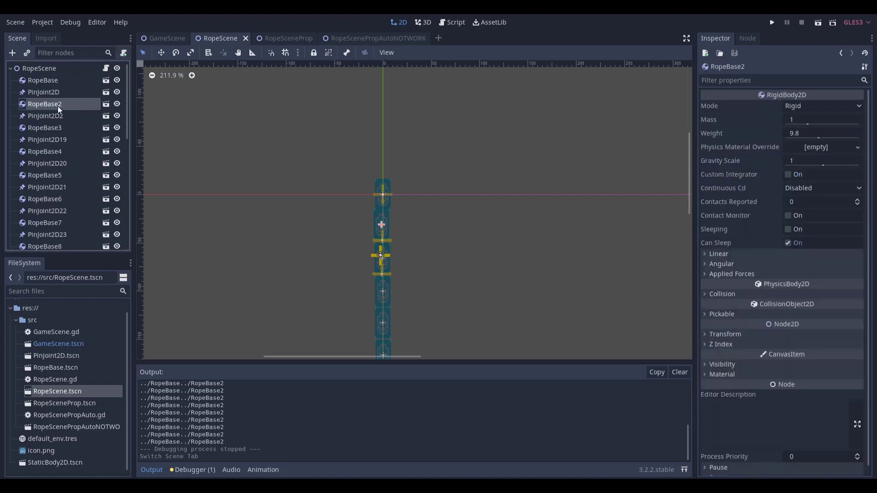
- Open the source scenes of the RopeBase and PinJoint2D instances used in RopeScene
{"action": "left_click", "coordinate": [102, 81]}
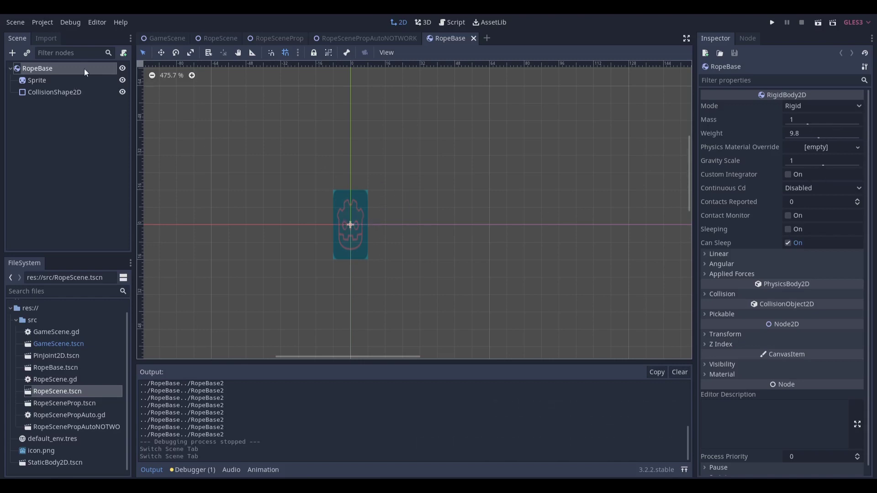
{"action": "left_click", "coordinate": [222, 34]}
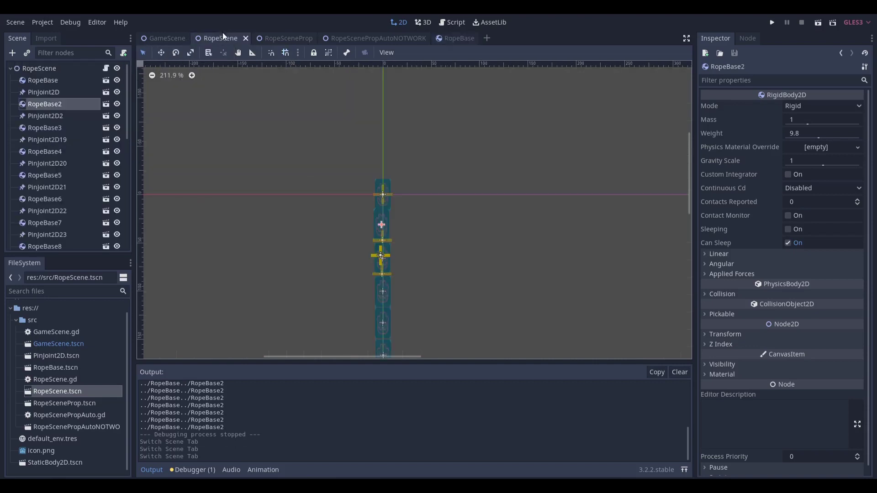
{"action": "left_click", "coordinate": [102, 91]}
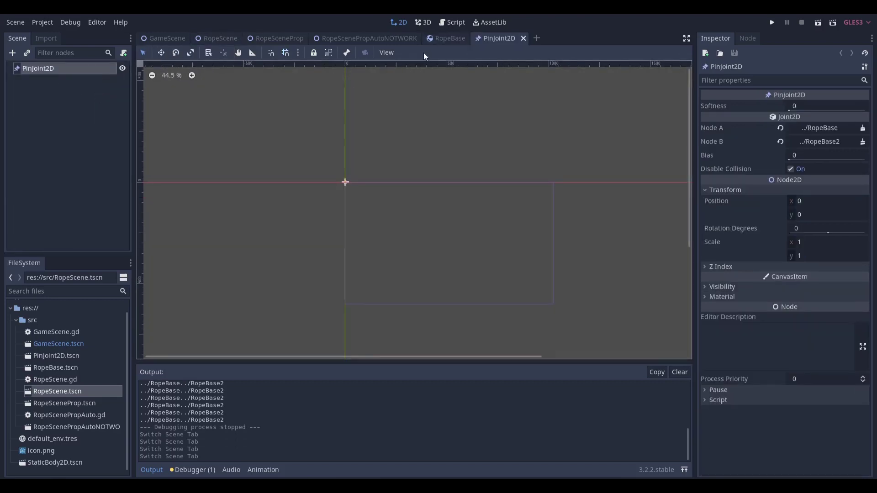
{"action": "key", "text": "ctrl+a"}
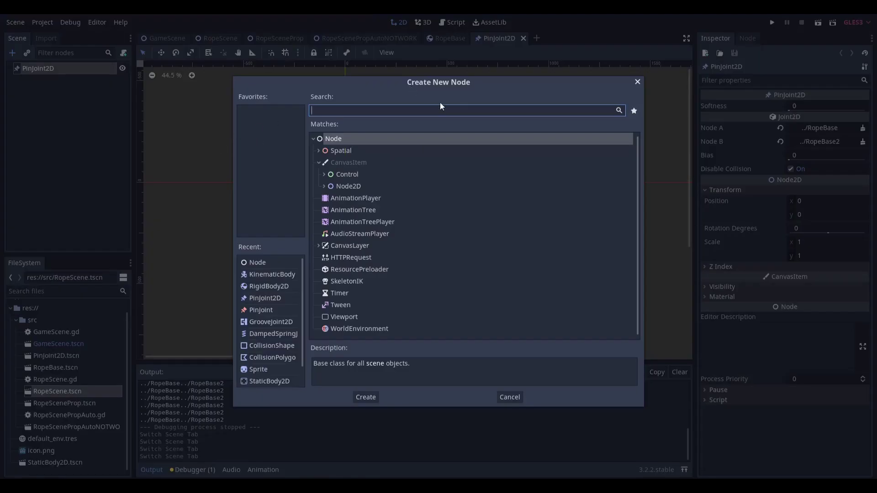
{"action": "type", "text": "PINJOIN"}
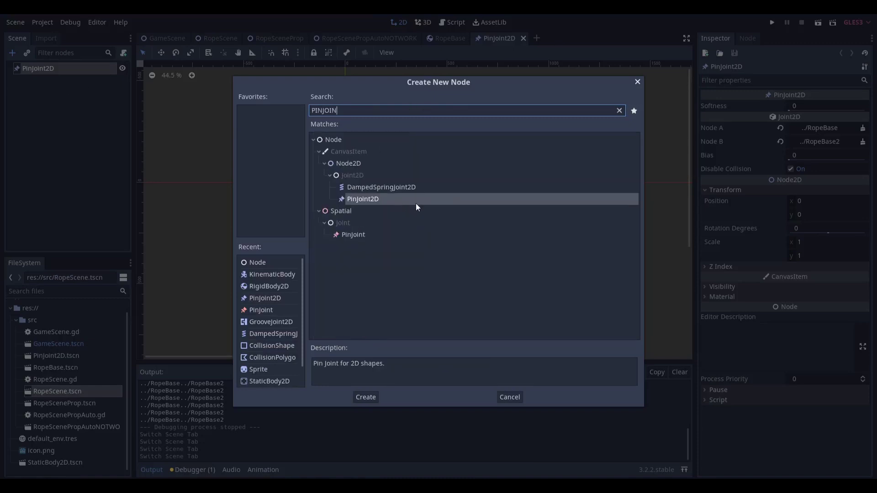
{"action": "key", "text": "Escape"}
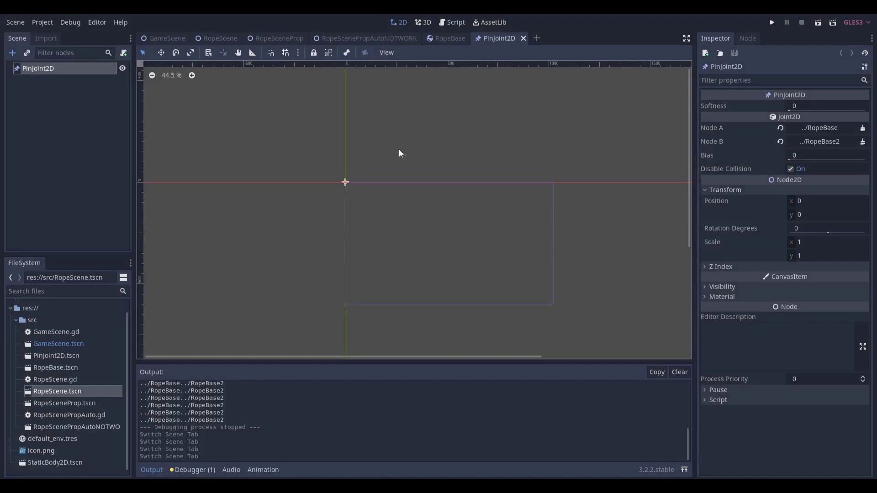
{"action": "scroll", "coordinate": [197, 196], "scroll_direction": "up", "scroll_amount": 1}
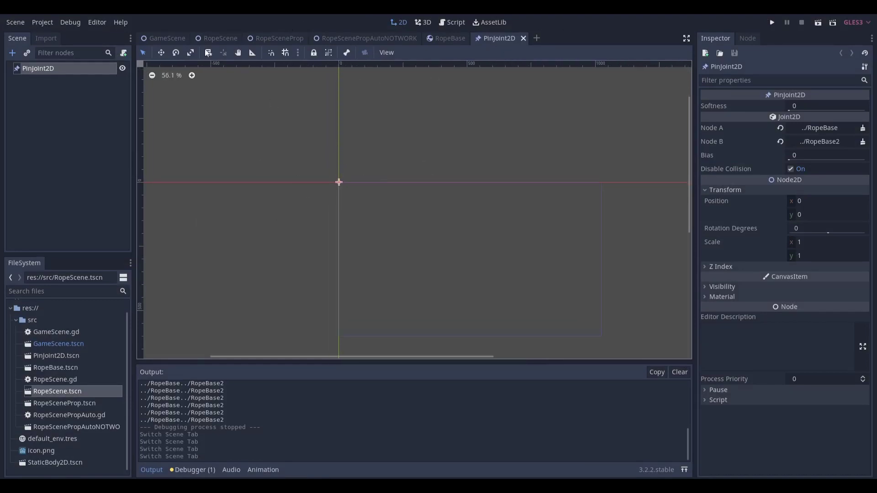
- Return to RopeScene, open the script attached to its root node, and enlarge the code text
{"action": "left_click", "coordinate": [216, 39]}
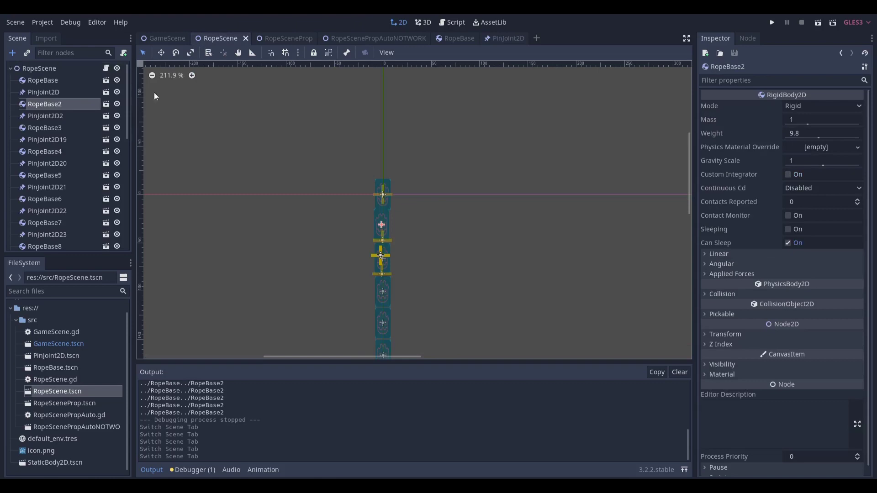
{"action": "scroll", "coordinate": [339, 188], "scroll_direction": "down", "scroll_amount": 3}
{"action": "middle_click_drag", "start_coordinate": [377, 228], "coordinate": [370, 211]}
{"action": "left_click", "coordinate": [109, 70]}
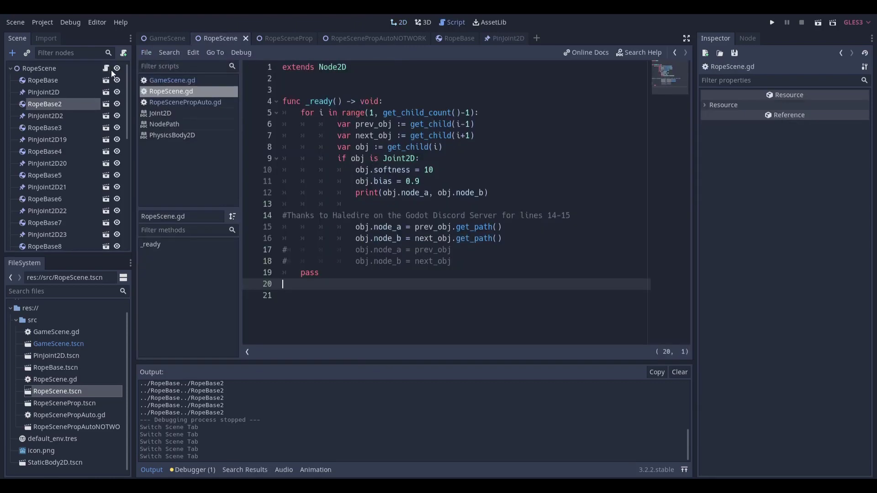
{"action": "scroll", "coordinate": [520, 192], "scroll_direction": "up", "scroll_amount": 1, "text": "ctrl"}
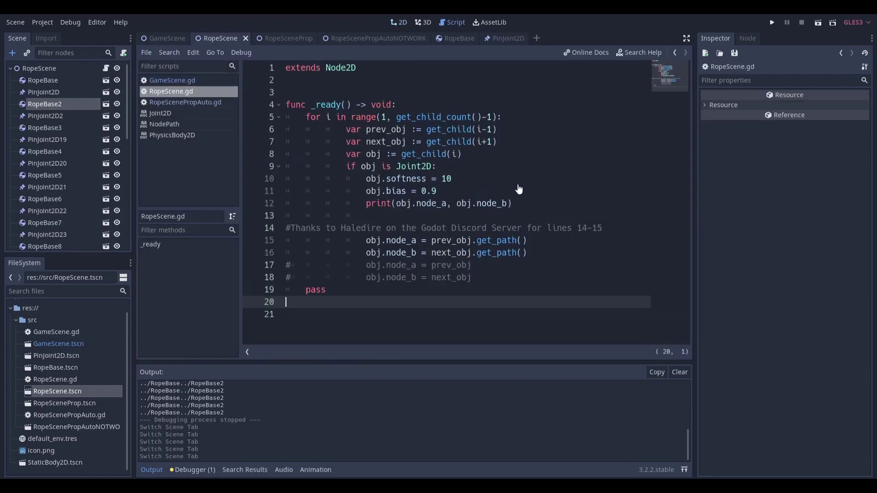
{"action": "scroll", "coordinate": [518, 179], "scroll_direction": "up", "scroll_amount": 1, "text": "ctrl"}
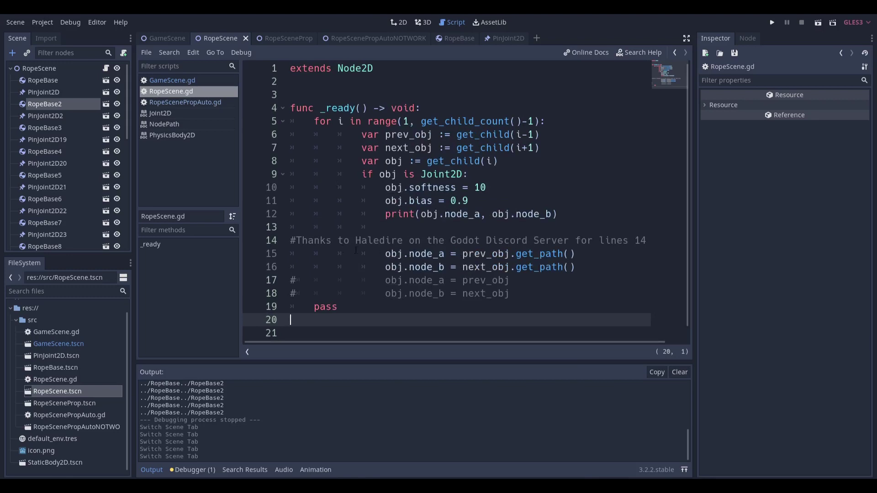
- Examine the script lines that assign each joint's node_a and node_b with get_path(), and compare them with RopeScene's child node order
{"action": "left_click_drag", "start_coordinate": [362, 254], "coordinate": [573, 265]}
{"action": "left_click", "coordinate": [575, 267]}
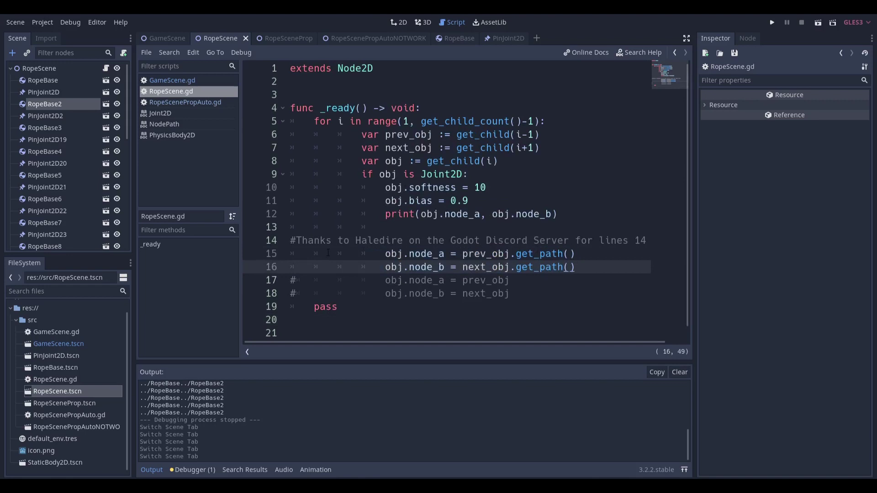
{"action": "left_click_drag", "start_coordinate": [356, 241], "coordinate": [397, 241]}
{"action": "left_click", "coordinate": [391, 241]}
{"action": "left_click", "coordinate": [396, 240]}
{"action": "scroll", "coordinate": [397, 240], "scroll_direction": "down", "scroll_amount": 1, "text": "ctrl"}
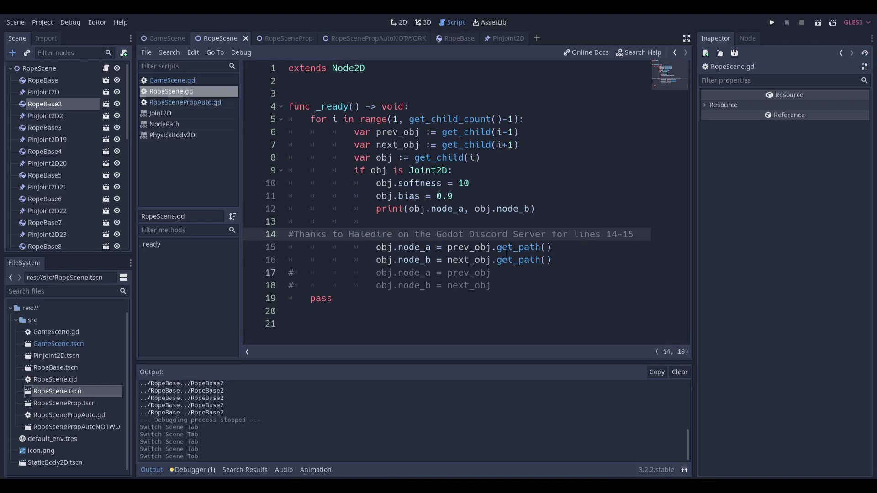
{"action": "left_click", "coordinate": [536, 247]}
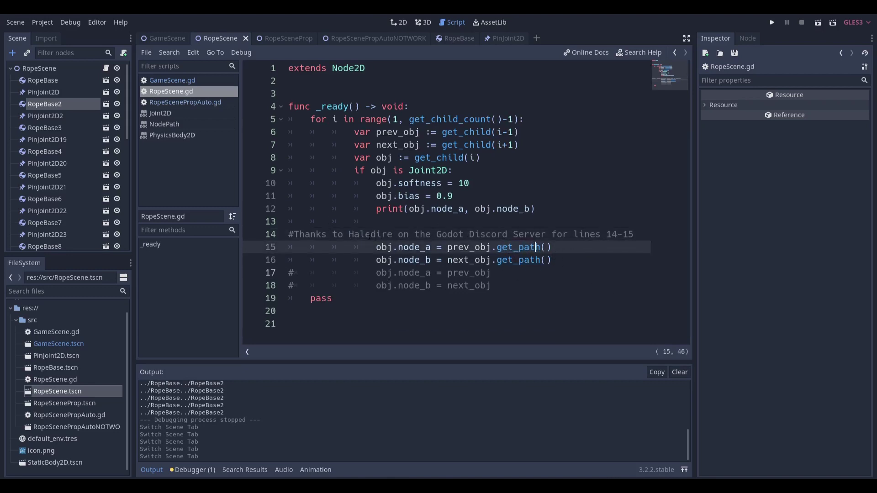
{"action": "scroll", "coordinate": [528, 199], "scroll_direction": "up", "scroll_amount": 2, "text": "ctrl"}
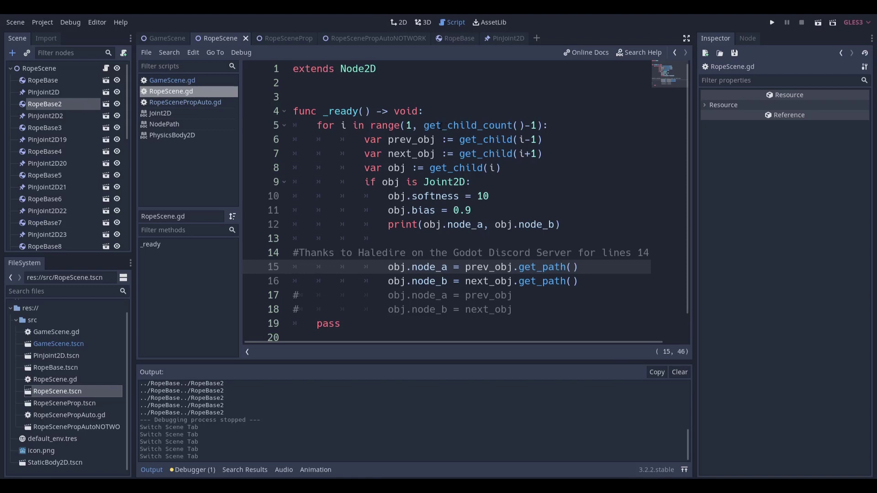
{"action": "scroll", "coordinate": [79, 164], "scroll_direction": "down", "scroll_amount": 2}
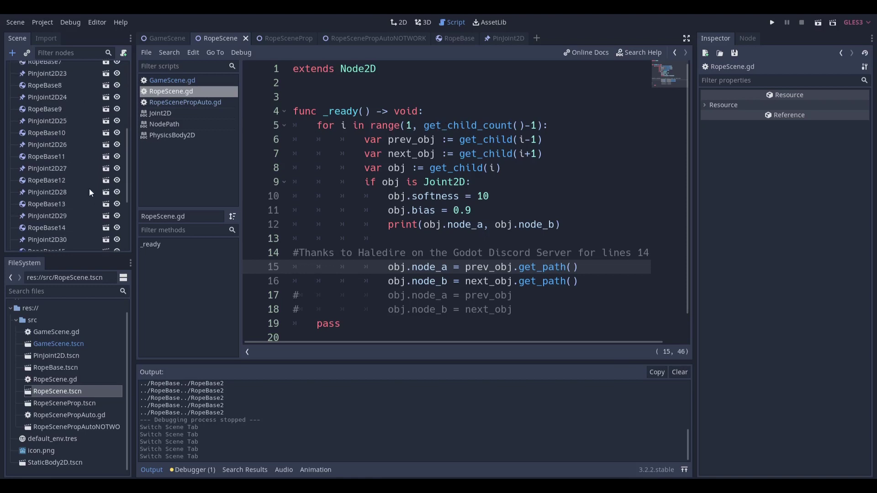
{"action": "scroll", "coordinate": [82, 188], "scroll_direction": "up", "scroll_amount": 1}
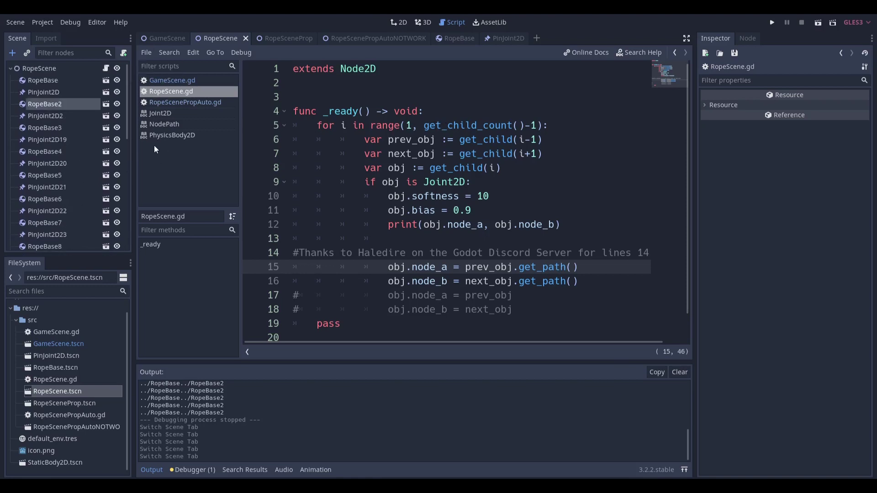
- Move the first PinJoint2D node in RopeScene away from the rope into the empty area beside it
{"action": "left_click", "coordinate": [47, 93]}
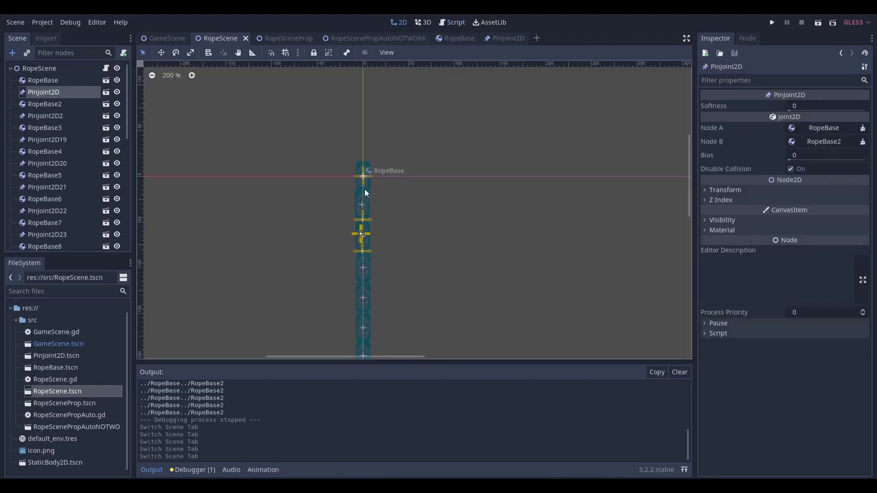
{"action": "scroll", "coordinate": [366, 195], "scroll_direction": "up", "scroll_amount": 1}
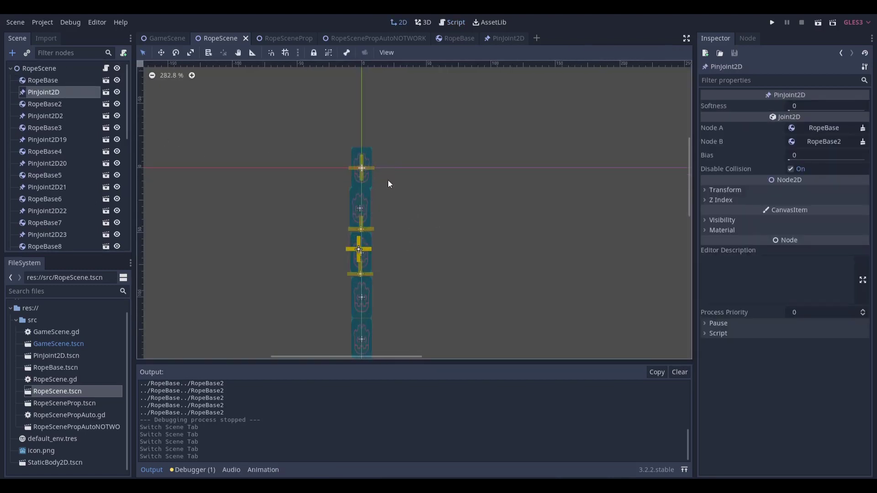
{"action": "key", "text": "w"}
{"action": "left_click_drag", "start_coordinate": [394, 239], "coordinate": [521, 271]}
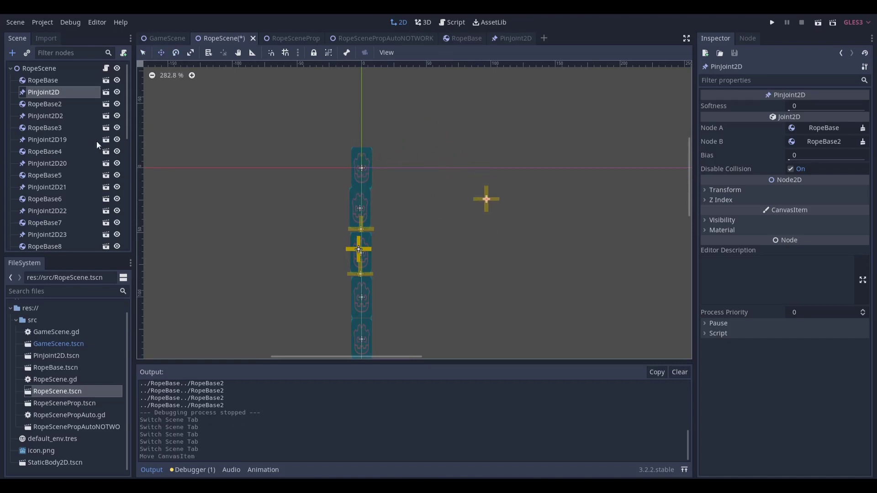
- Move RopeBase and RopeBase2 out of the rope, placing them above and below the relocated first PinJoint2D
{"action": "left_click", "coordinate": [45, 80]}
{"action": "left_click_drag", "start_coordinate": [412, 249], "coordinate": [541, 259]}
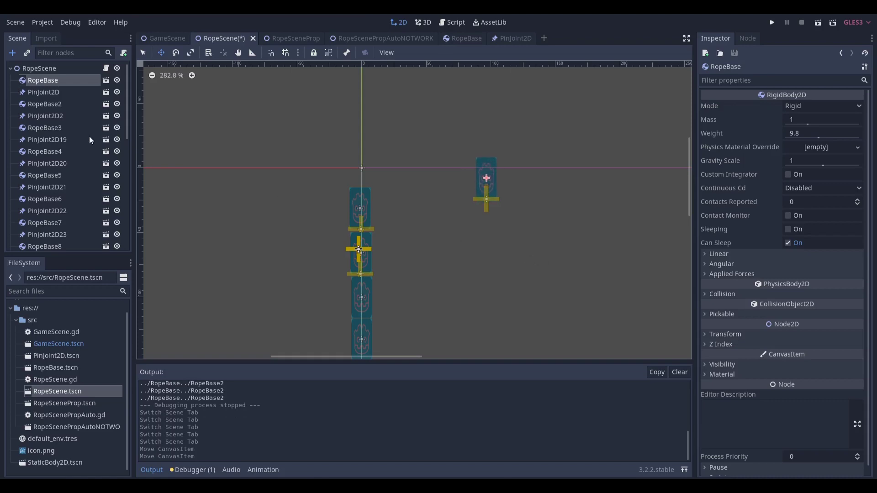
{"action": "left_click", "coordinate": [72, 106]}
{"action": "left_click_drag", "start_coordinate": [389, 223], "coordinate": [517, 236]}
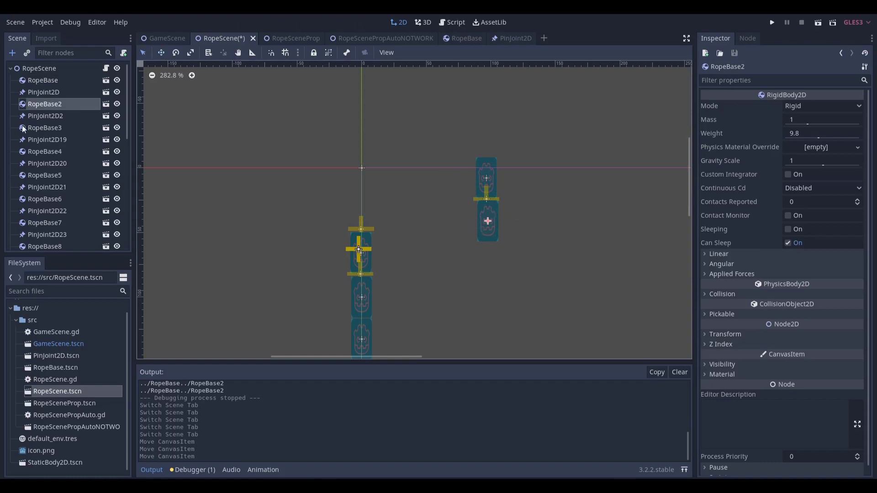
- Shift RopeBase2, the first PinJoint2D and RopeBase slightly sideways to try a different alignment of the separated pieces
{"action": "left_click", "coordinate": [435, 224]}
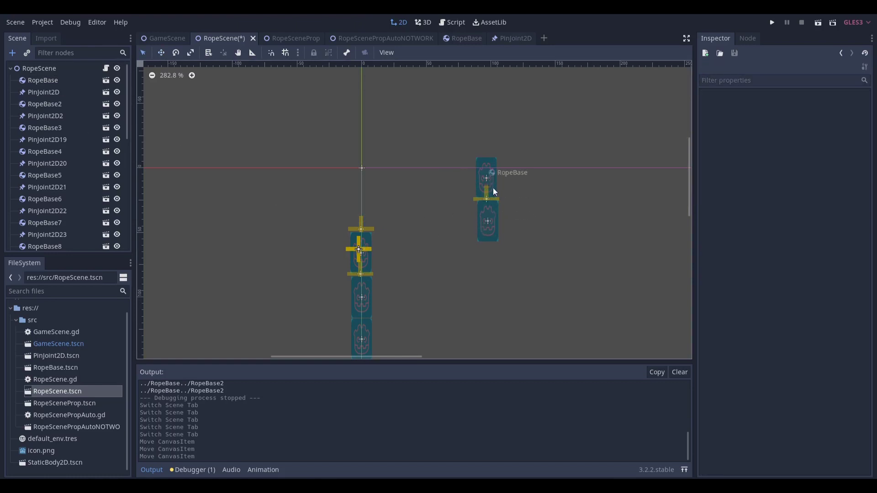
{"action": "left_click", "coordinate": [63, 103]}
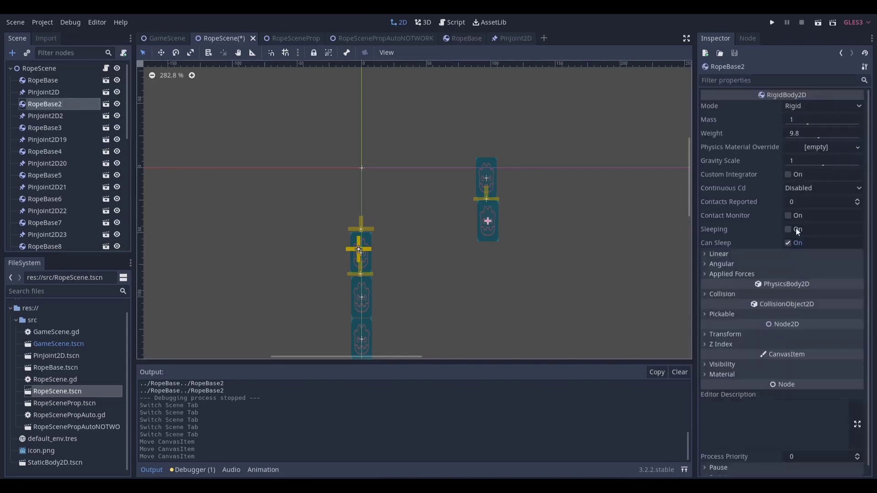
{"action": "left_click_drag", "start_coordinate": [465, 217], "coordinate": [476, 216]}
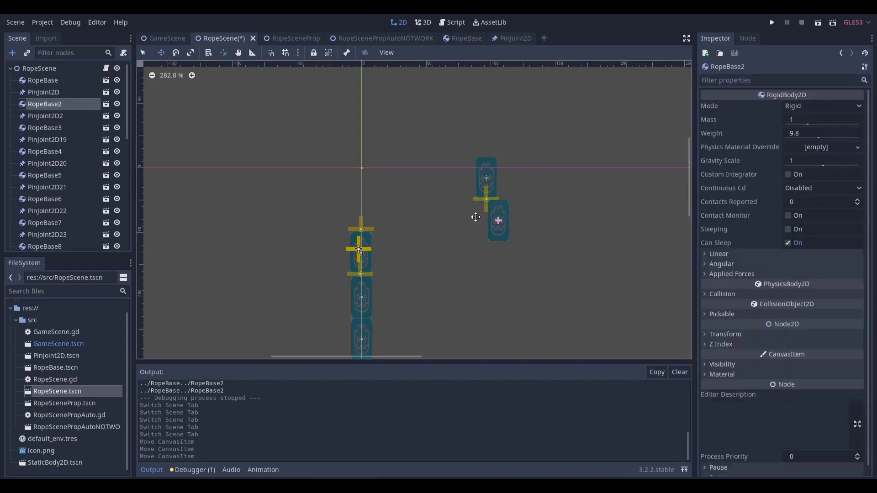
{"action": "left_click", "coordinate": [68, 92]}
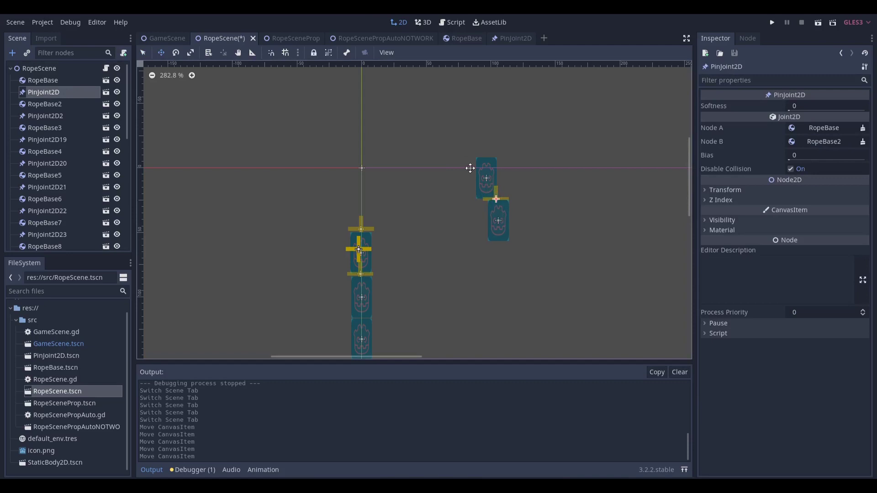
{"action": "left_click", "coordinate": [70, 82]}
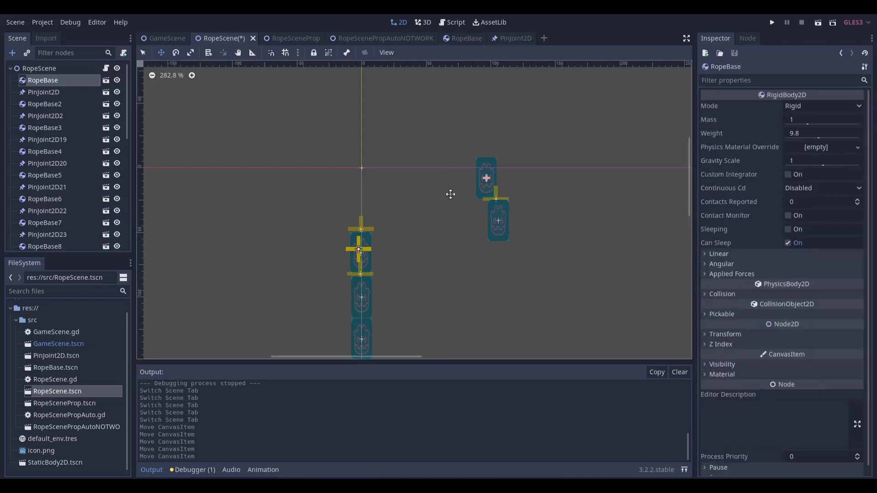
{"action": "left_click_drag", "start_coordinate": [452, 194], "coordinate": [457, 193]}
{"action": "left_click_drag", "start_coordinate": [620, 173], "coordinate": [607, 155]}
{"action": "key", "text": "e"}
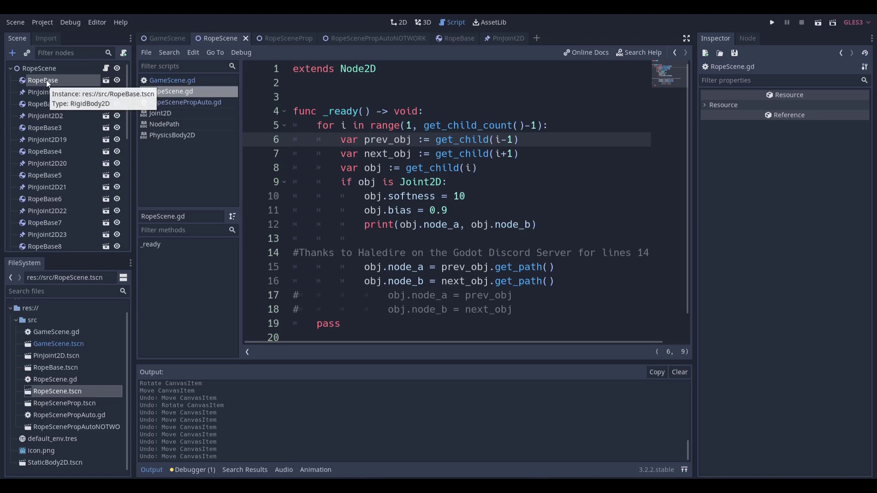
- Step through PinJoint2D, RopeBase2, PinJoint2D2 and RopeBase3 to check the order of RopeScene's first children
{"action": "left_click", "coordinate": [47, 92]}
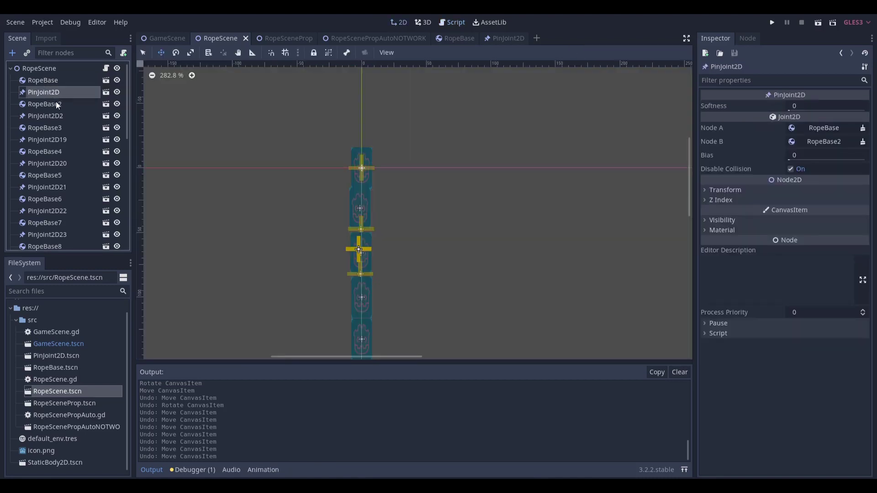
{"action": "left_click", "coordinate": [56, 103]}
{"action": "left_click", "coordinate": [64, 115]}
{"action": "left_click", "coordinate": [62, 128]}
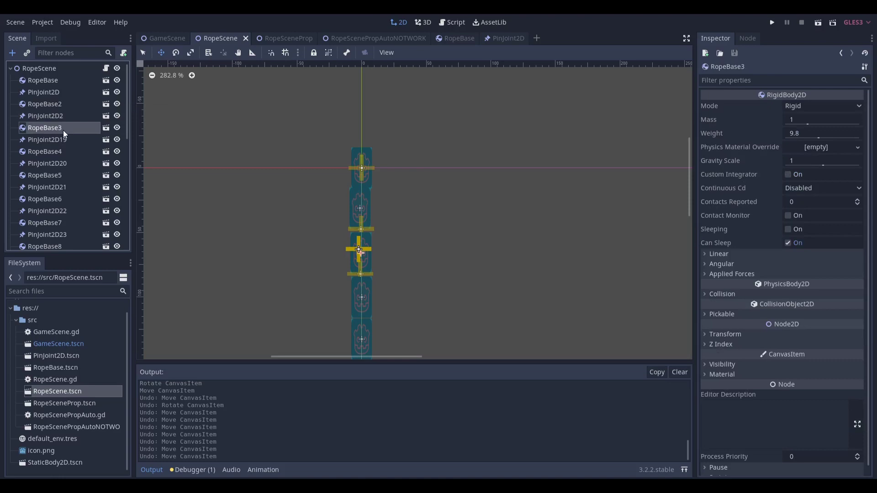
- Reopen RopeScene's script and examine the range loop and the get_child lines for prev_obj, next_obj and obj
{"action": "left_click", "coordinate": [105, 68]}
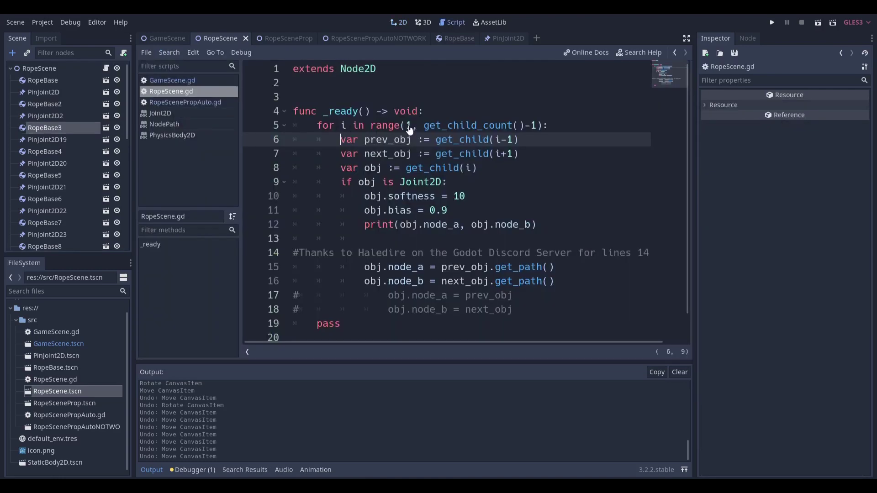
{"action": "left_click", "coordinate": [537, 125], "text": "ctrl"}
{"action": "left_click", "coordinate": [500, 167]}
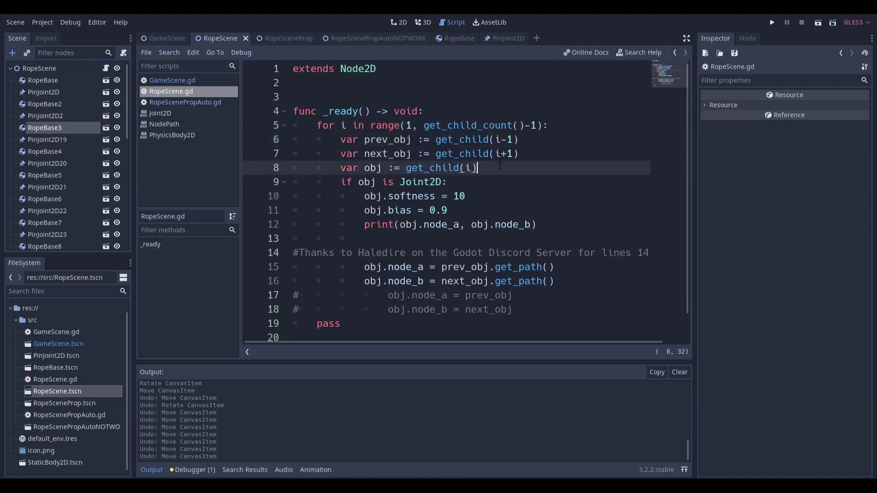
{"action": "left_click_drag", "start_coordinate": [497, 153], "coordinate": [365, 151]}
{"action": "left_click", "coordinate": [364, 150]}
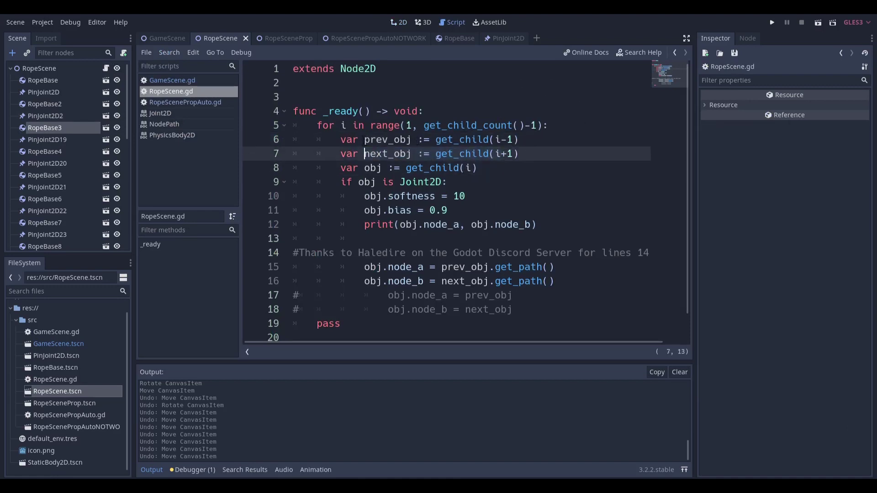
{"action": "left_click", "coordinate": [501, 167]}
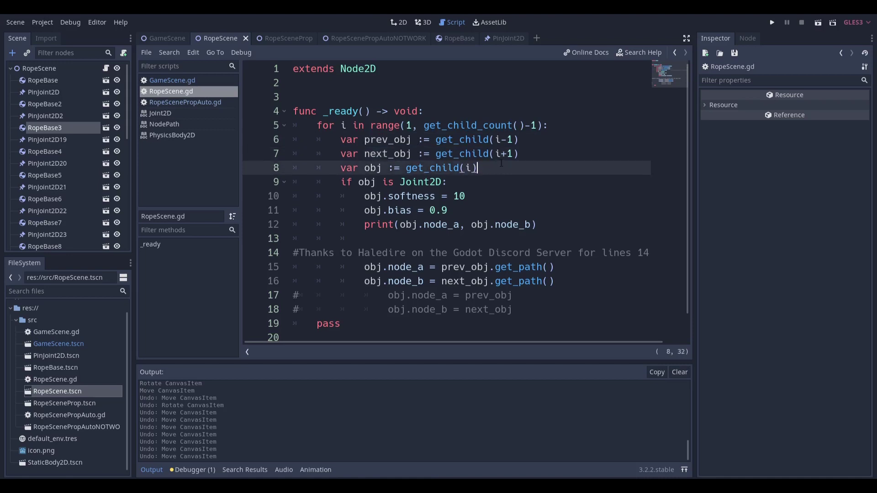
- Compare RopeScene's first PinJoint2D with its last children, PinJoint2D34 and RopeBase19, against the loop's range limits in the script
{"action": "left_click", "coordinate": [57, 92]}
{"action": "scroll", "coordinate": [84, 100], "scroll_direction": "down", "scroll_amount": 10}
{"action": "left_click", "coordinate": [42, 227]}
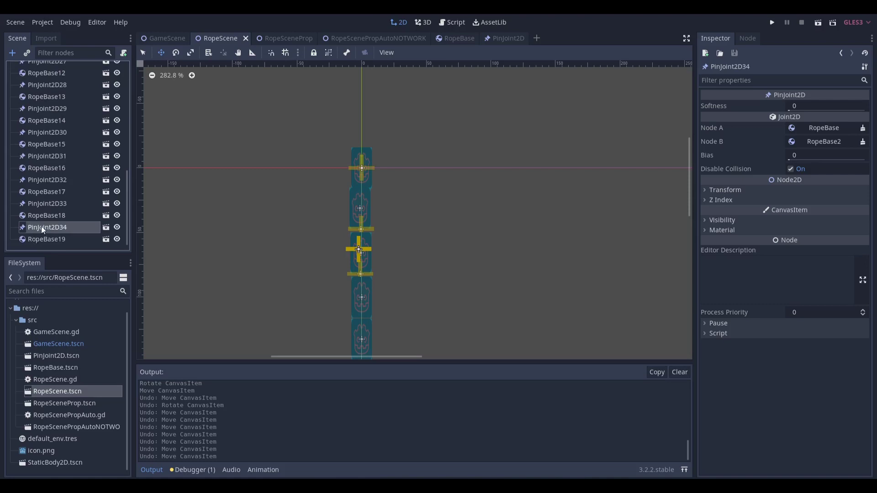
{"action": "scroll", "coordinate": [59, 220], "scroll_direction": "up", "scroll_amount": 9}
{"action": "scroll", "coordinate": [70, 207], "scroll_direction": "down", "scroll_amount": 10}
{"action": "left_click", "coordinate": [57, 238]}
{"action": "scroll", "coordinate": [66, 197], "scroll_direction": "up", "scroll_amount": 10}
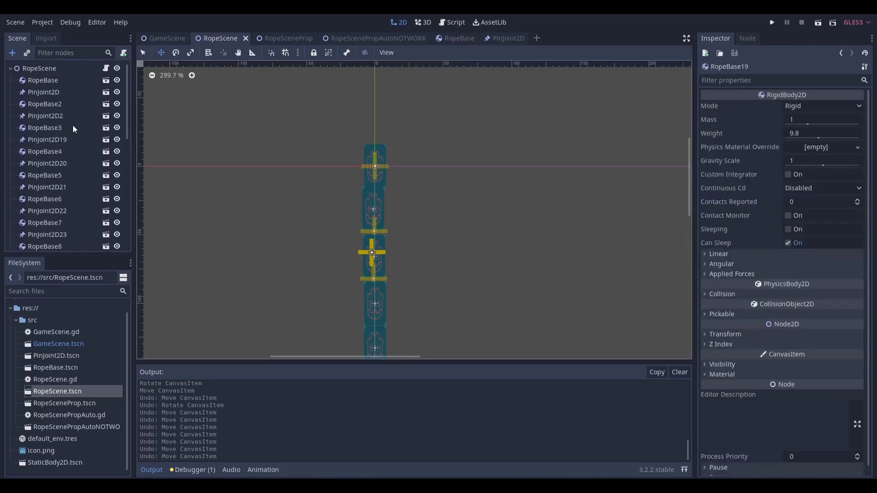
{"action": "key", "text": "F3"}
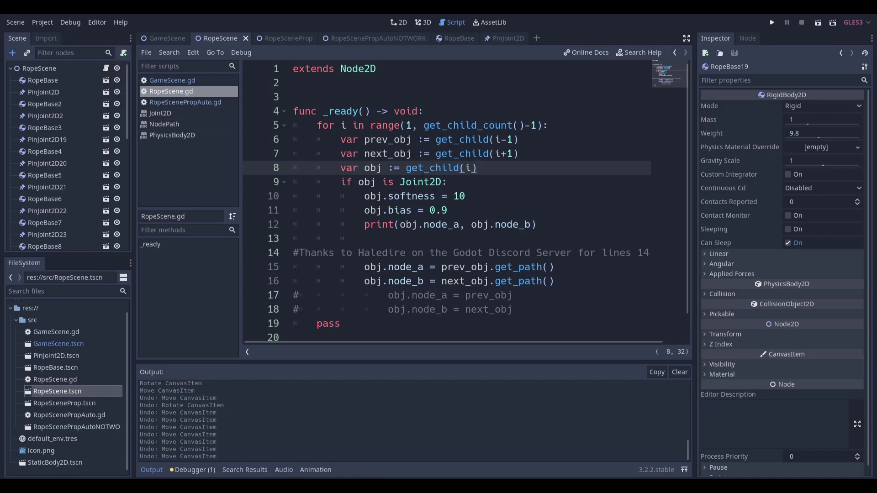
{"action": "scroll", "coordinate": [87, 168], "scroll_direction": "down", "scroll_amount": 10}
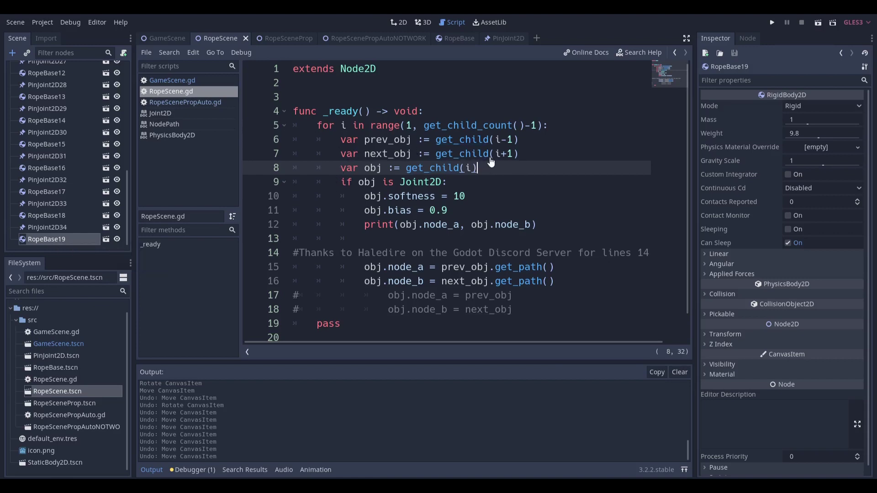
- Move the prev_obj, next_obj and obj declarations below the "if obj is Joint2D:" line and indent them into its block
{"action": "left_click_drag", "start_coordinate": [498, 168], "coordinate": [328, 143]}
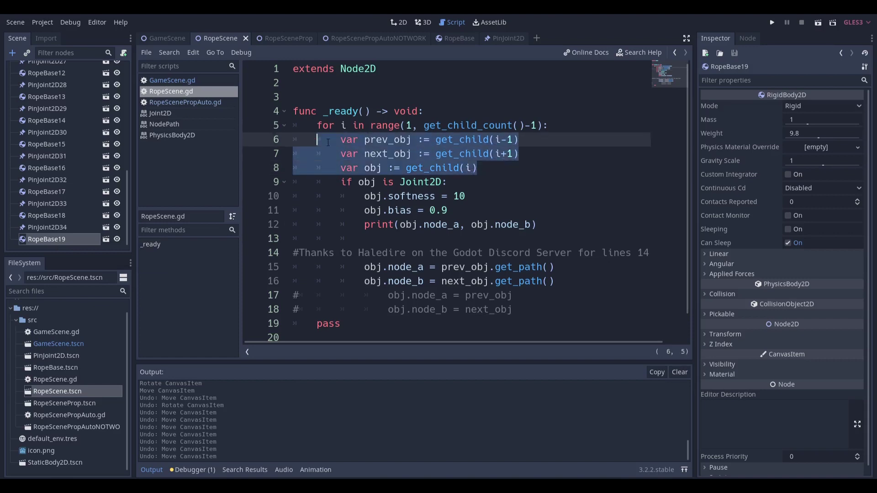
{"action": "key", "text": "alt+Down"}
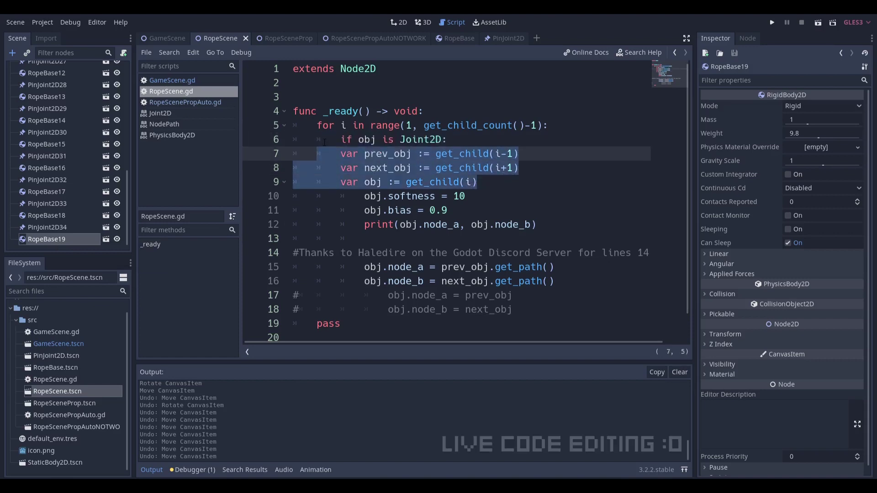
{"action": "left_click", "coordinate": [406, 127]}
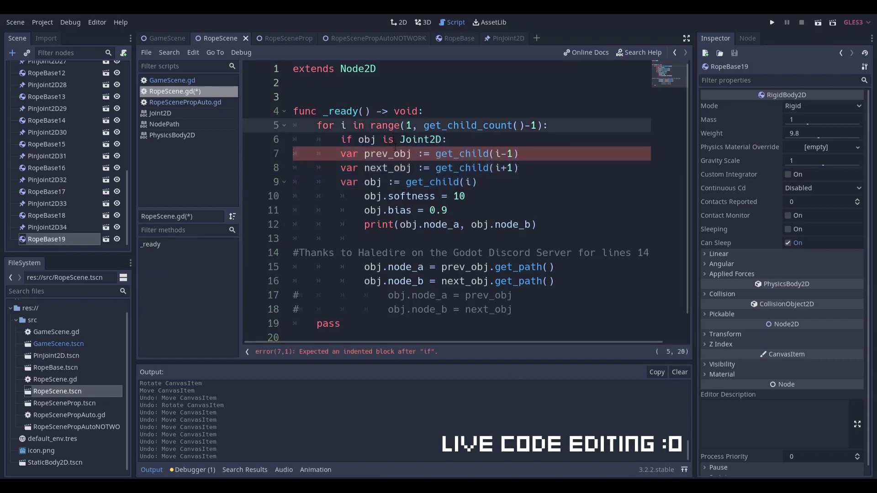
{"action": "left_click_drag", "start_coordinate": [491, 154], "coordinate": [340, 182]}
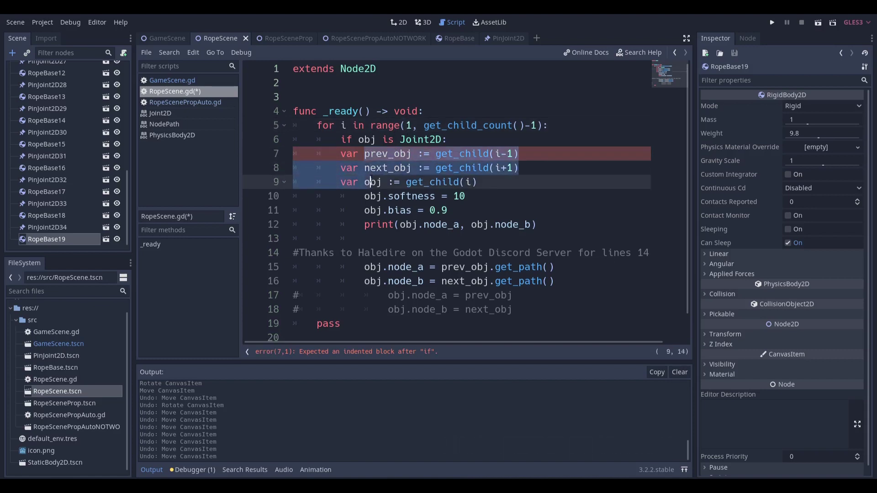
{"action": "key", "text": "Tab"}
{"action": "key", "text": "Left"}
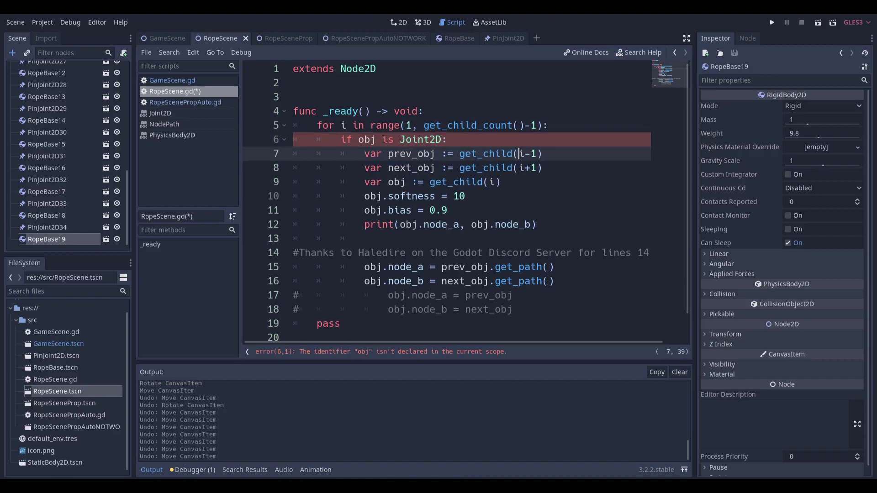
- Move "var obj := get_child(i)" above the "if obj is Joint2D:" line and unindent it to the loop level
{"action": "left_click", "coordinate": [397, 182]}
{"action": "key", "text": "alt+Up"}
{"action": "key", "text": "alt+Up"}
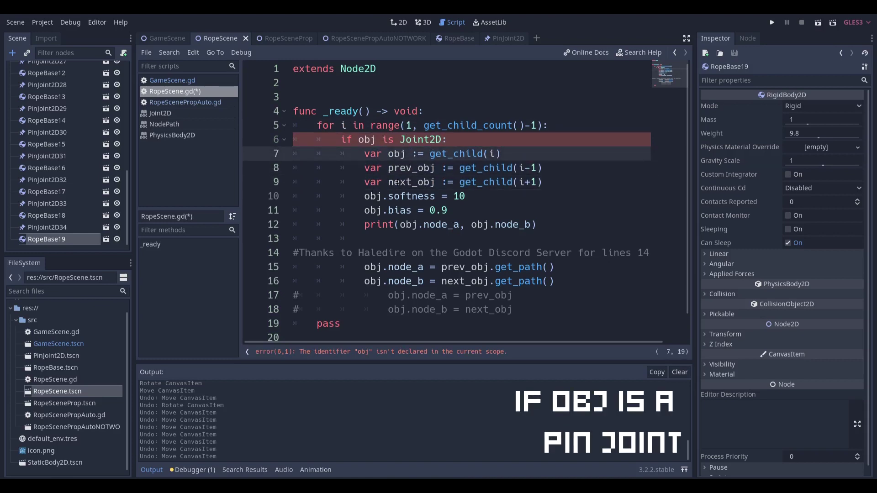
{"action": "key", "text": "alt+Up"}
{"action": "key", "text": "shift+Tab"}
{"action": "key", "text": "Home"}
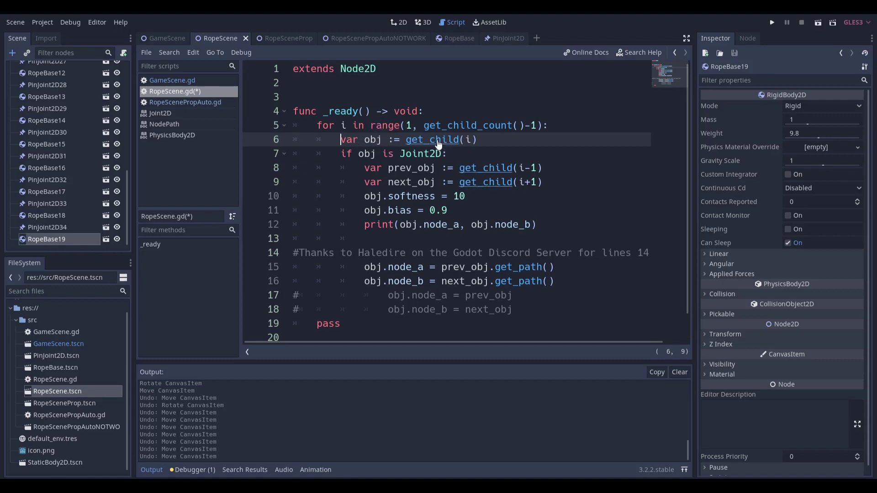
- Examine the first PinJoint2D and its neighbouring nodes, and compare them with the script's prev_obj and next_obj lines
{"action": "scroll", "coordinate": [72, 112], "scroll_direction": "up", "scroll_amount": 10}
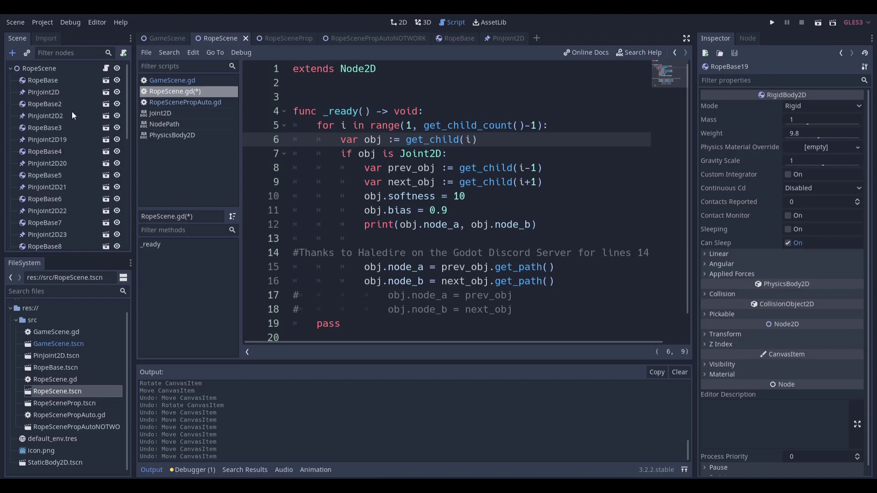
{"action": "left_click", "coordinate": [58, 91]}
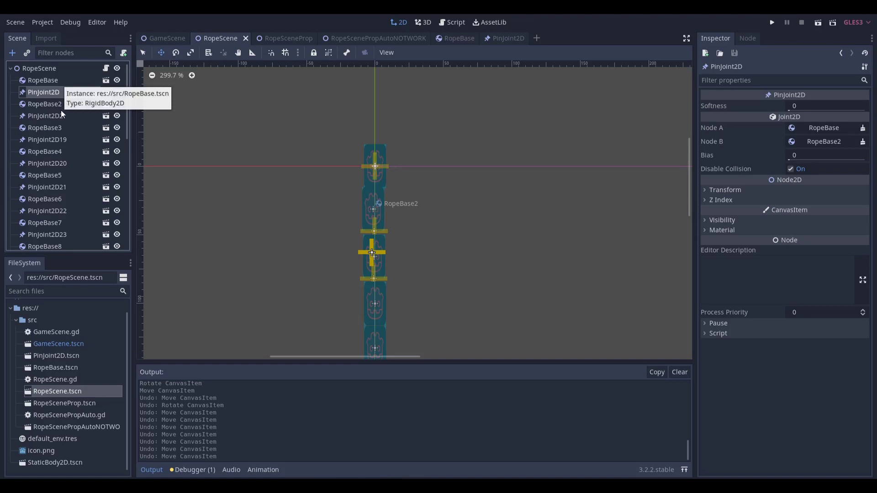
{"action": "key", "text": "ctrl+F3"}
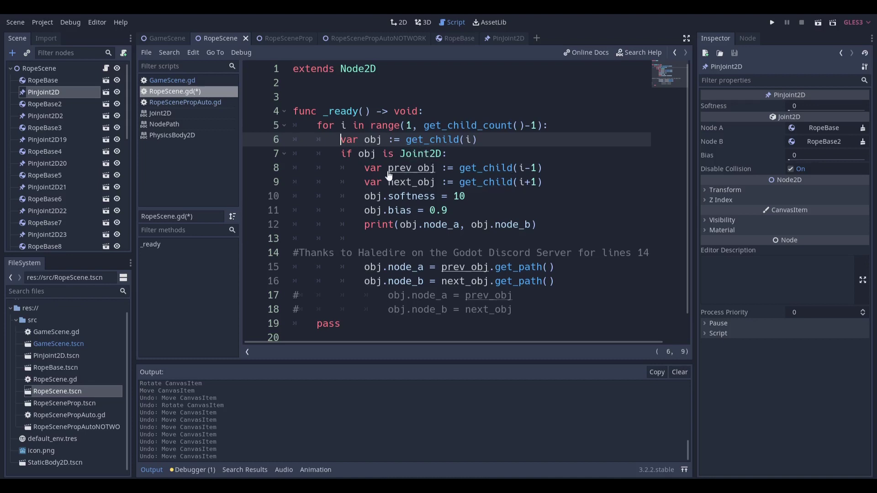
{"action": "left_click_drag", "start_coordinate": [387, 170], "coordinate": [429, 182]}
{"action": "left_click", "coordinate": [429, 182]}
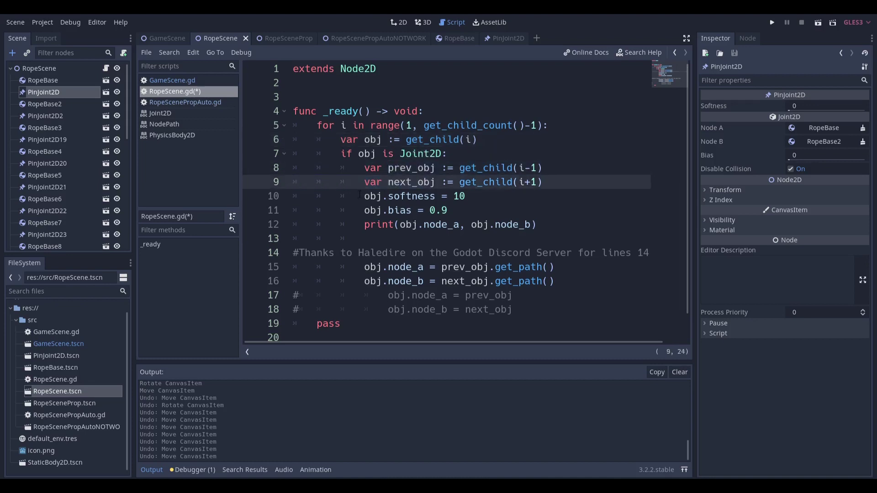
- Delete the obj.softness and obj.bias assignments from the Joint2D block, along with the empty line they leave
{"action": "left_click_drag", "start_coordinate": [360, 195], "coordinate": [447, 211]}
{"action": "key", "text": "BackSpace"}
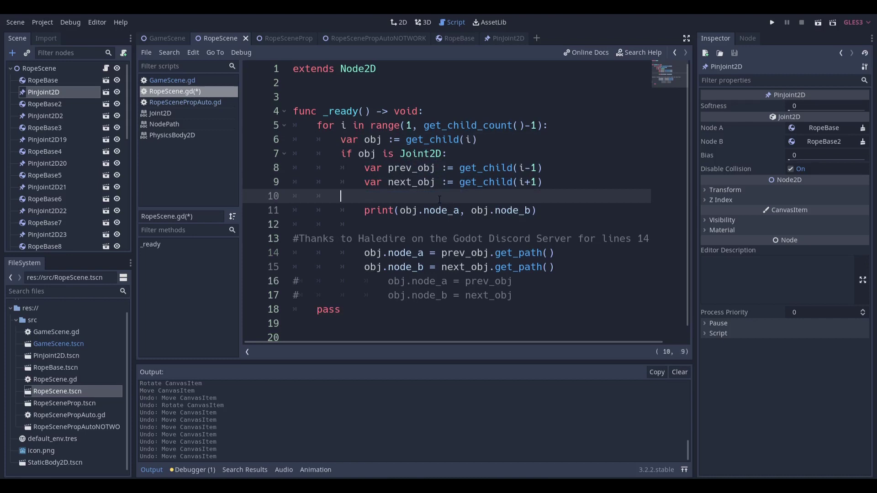
{"action": "key", "text": "BackSpace"}
{"action": "key", "text": "BackSpace"}
{"action": "key", "text": "BackSpace"}
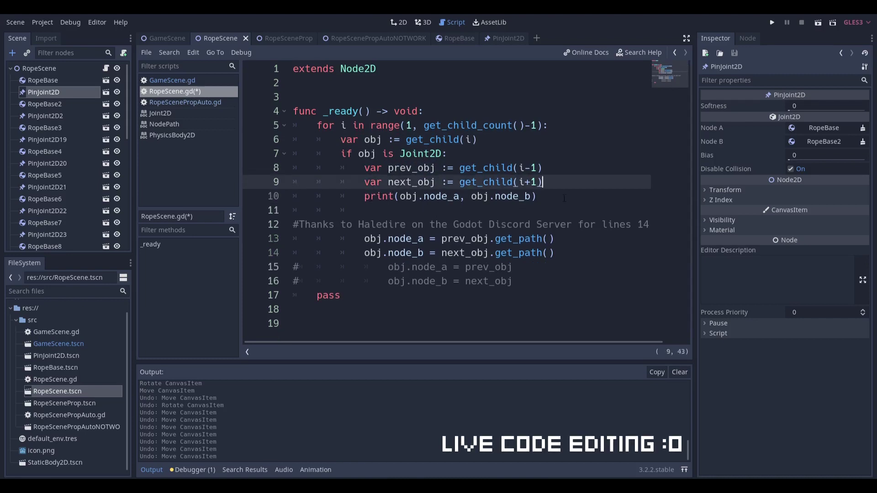
- Delete the print(obj.node_a, obj.node_b) line and the blank line above the thanks comment
{"action": "left_click_drag", "start_coordinate": [564, 198], "coordinate": [558, 182]}
{"action": "key", "text": "BackSpace"}
{"action": "key", "text": "Down"}
{"action": "key", "text": "BackSpace"}
{"action": "key", "text": "BackSpace"}
{"action": "key", "text": "BackSpace"}
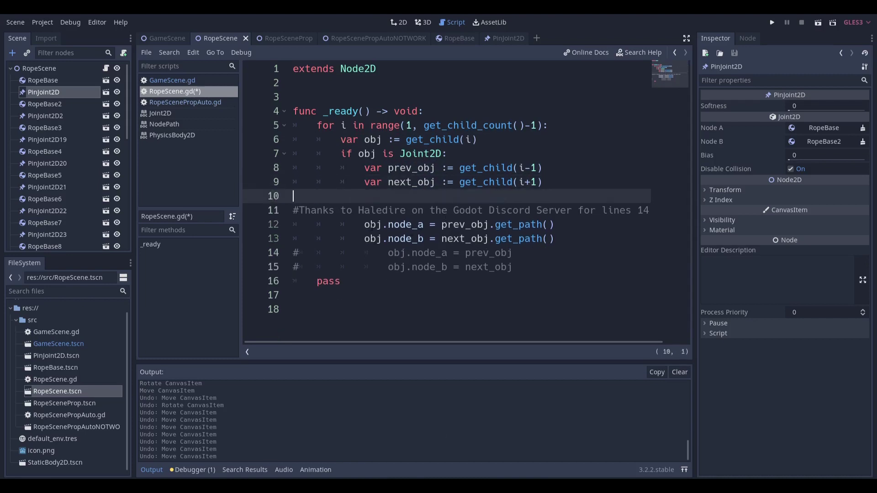
{"action": "key", "text": "BackSpace"}
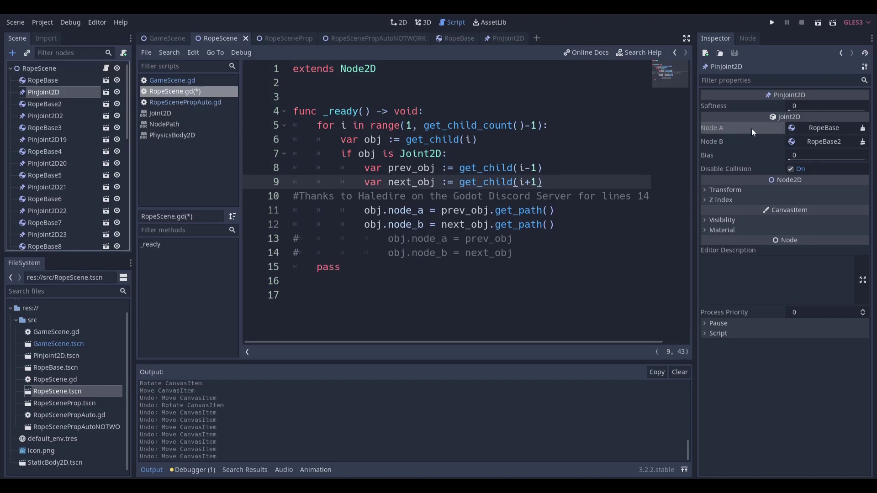
- Open the Joint2D class reference and read the node_a and node_b property descriptions
{"action": "mouse_move", "coordinate": [751, 128]}
{"action": "left_click", "coordinate": [514, 215], "text": "ctrl"}
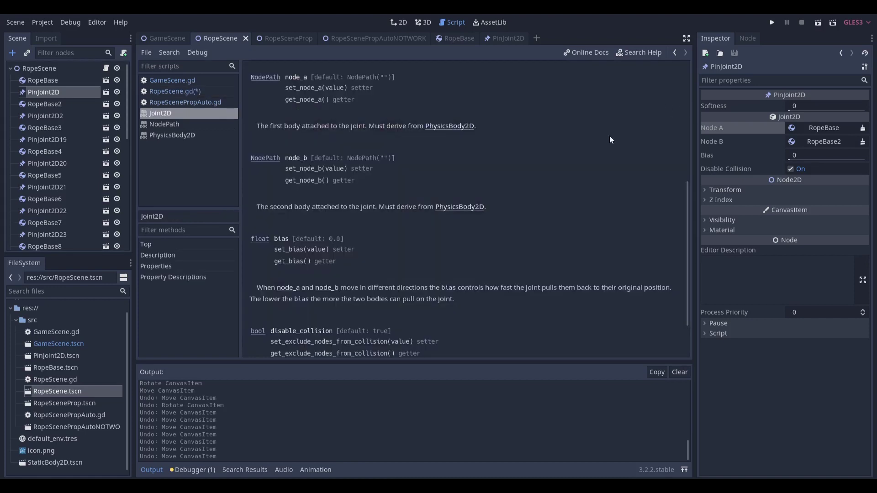
{"action": "scroll", "coordinate": [423, 150], "scroll_direction": "up", "scroll_amount": 3}
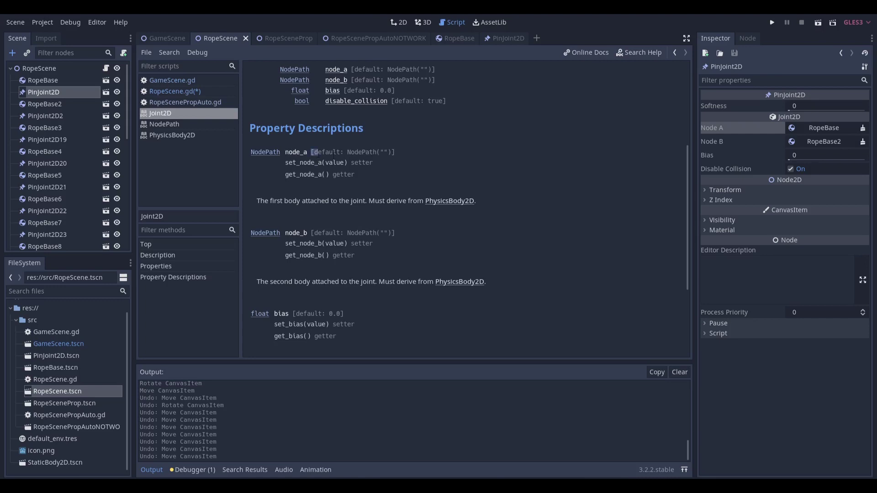
- Compare the node_a and node_b get_path() assignments in RopeScene.gd with the Joint2D reference's node_b entry and the first PinJoint2D's properties
{"action": "left_click", "coordinate": [106, 68]}
{"action": "left_click", "coordinate": [530, 239]}
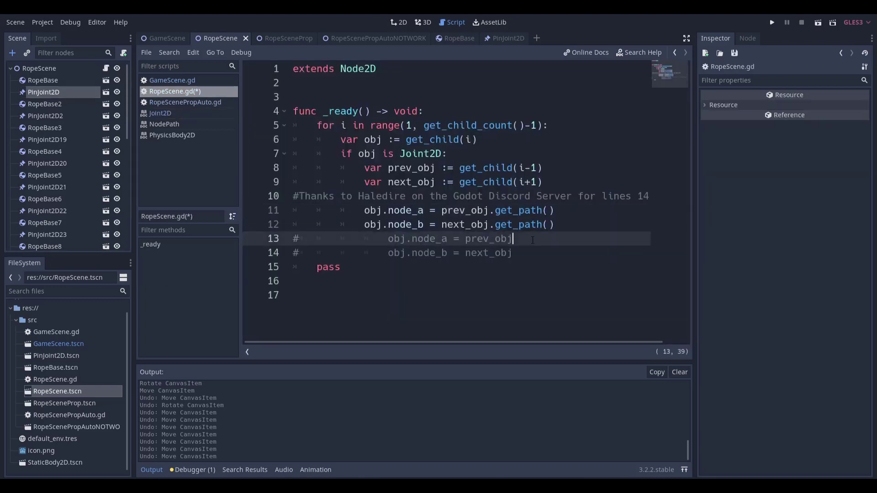
{"action": "left_click", "coordinate": [530, 224]}
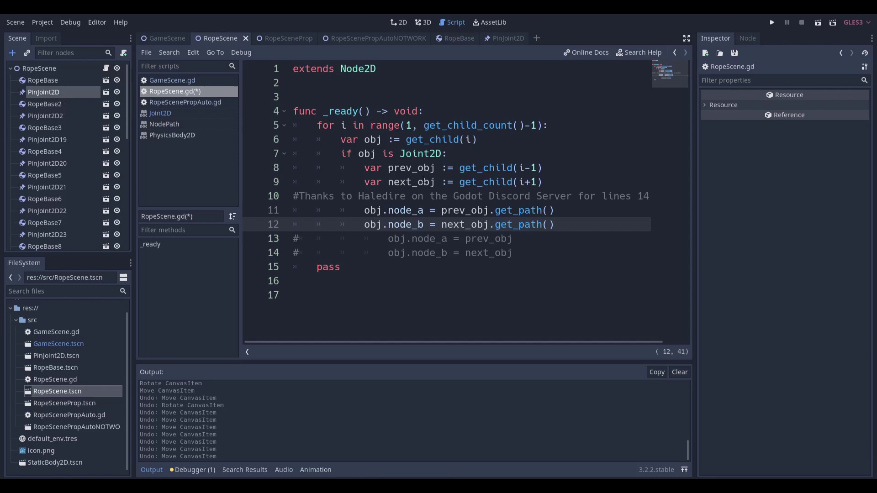
{"action": "left_click", "coordinate": [402, 224], "text": "ctrl"}
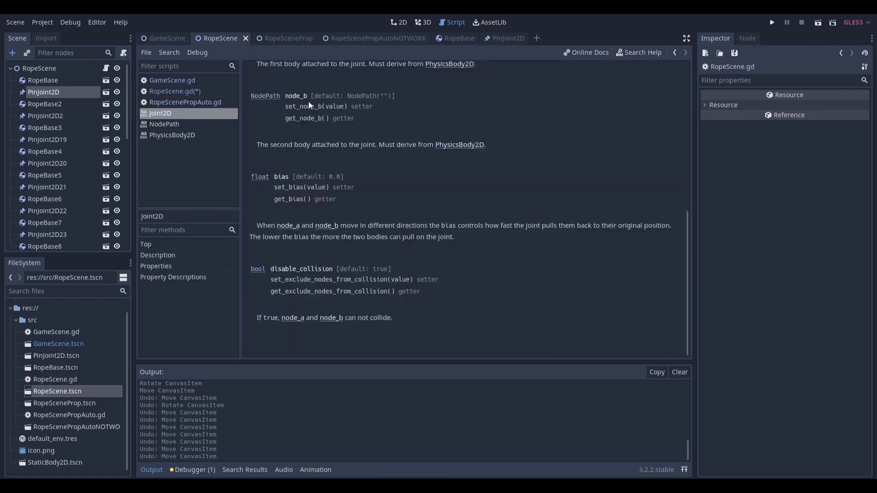
{"action": "left_click_drag", "start_coordinate": [273, 113], "coordinate": [331, 111]}
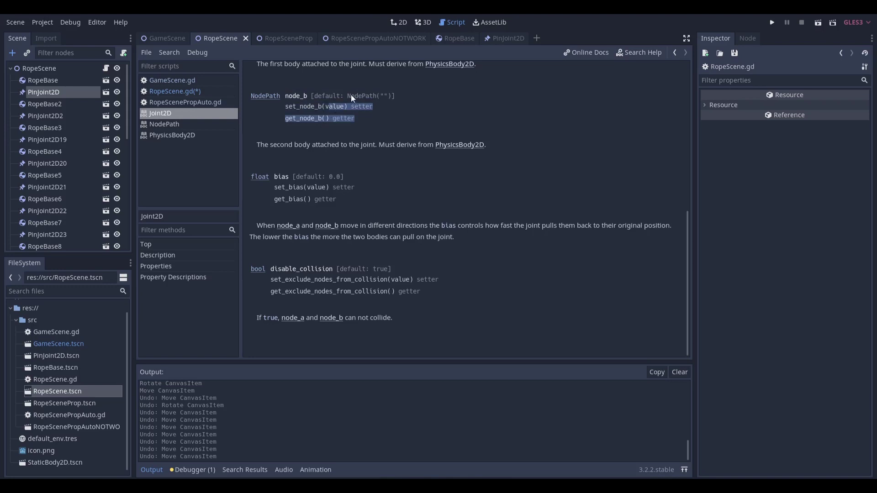
{"action": "left_click", "coordinate": [18, 95]}
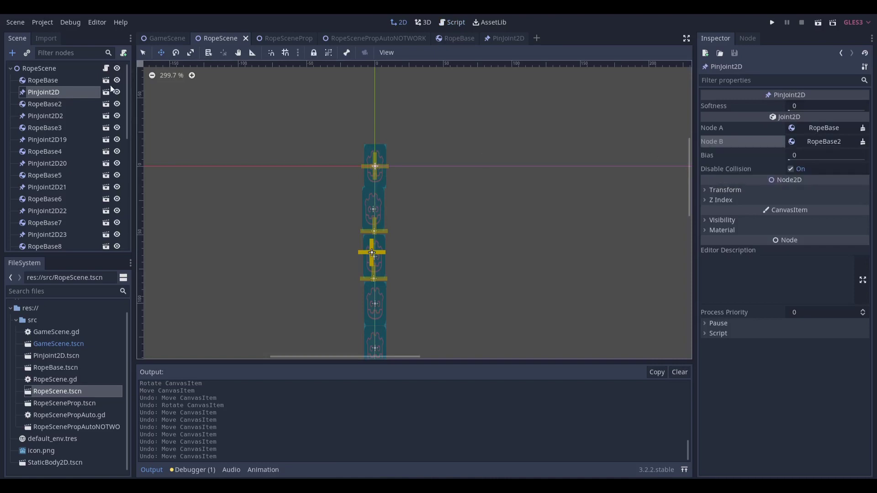
{"action": "left_click", "coordinate": [106, 68]}
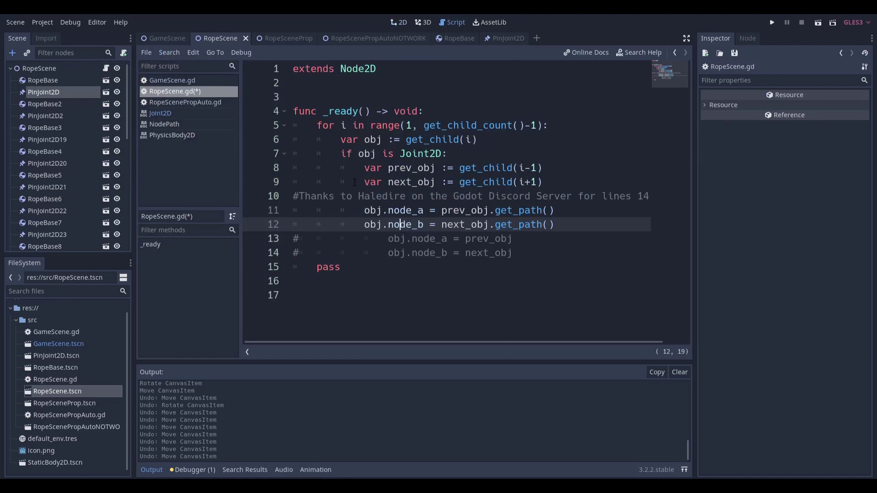
- Try moving PinJoint2D22 and PinJoint2D23 down the rope in the 2D view, and undo both moves
{"action": "left_click", "coordinate": [398, 22]}
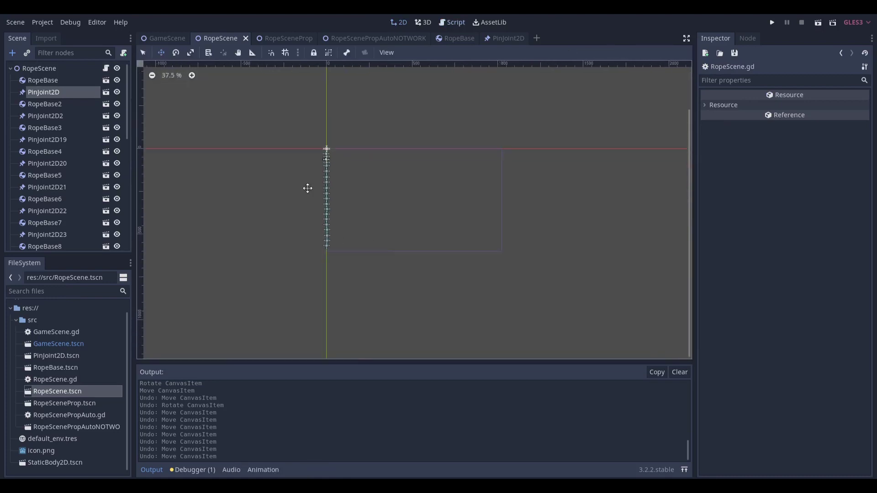
{"action": "scroll", "coordinate": [354, 114], "scroll_direction": "up", "scroll_amount": 9}
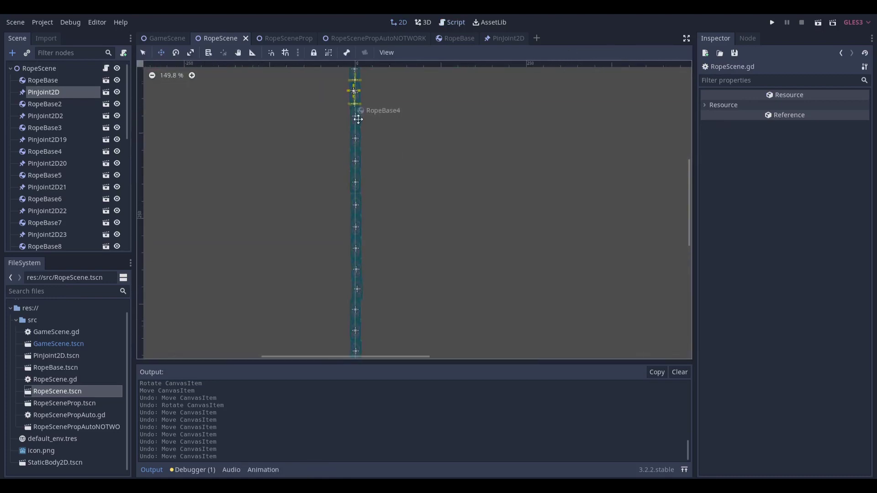
{"action": "left_click", "coordinate": [41, 212]}
{"action": "left_click_drag", "start_coordinate": [468, 205], "coordinate": [470, 272]}
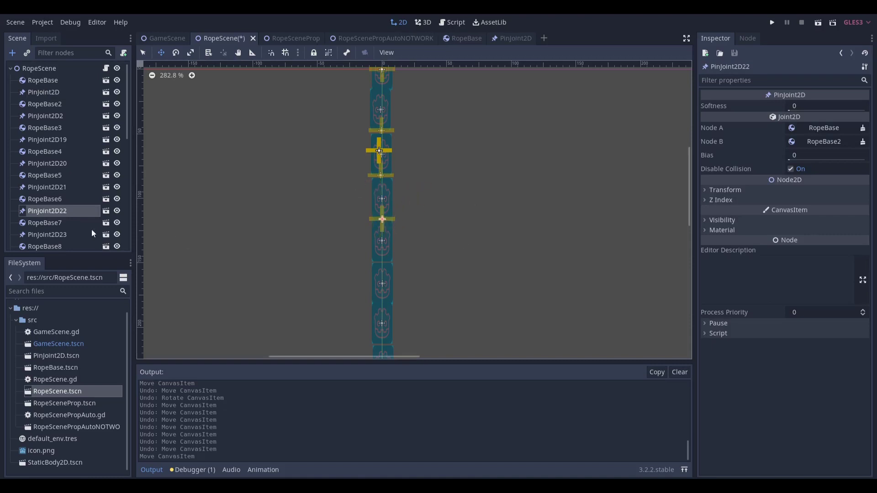
{"action": "left_click", "coordinate": [44, 235]}
{"action": "left_click_drag", "start_coordinate": [392, 233], "coordinate": [393, 275]}
{"action": "scroll", "coordinate": [400, 266], "scroll_direction": "down", "scroll_amount": 1}
{"action": "key", "text": "ctrl+z"}
{"action": "key", "text": "ctrl+z"}
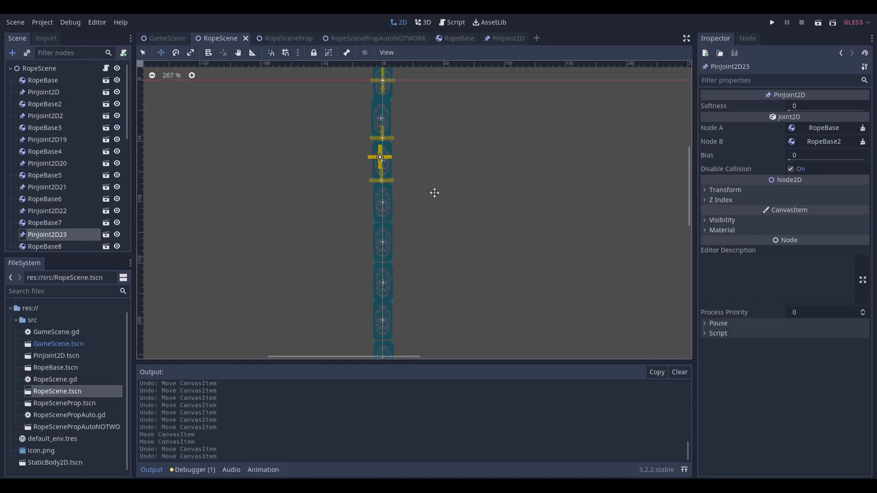
- Examine the whole rope in the 2D view, selecting the RopeBase5 and RopeBase14 segments along it
{"action": "scroll", "coordinate": [434, 193], "scroll_direction": "down", "scroll_amount": 12}
{"action": "left_click", "coordinate": [473, 232]}
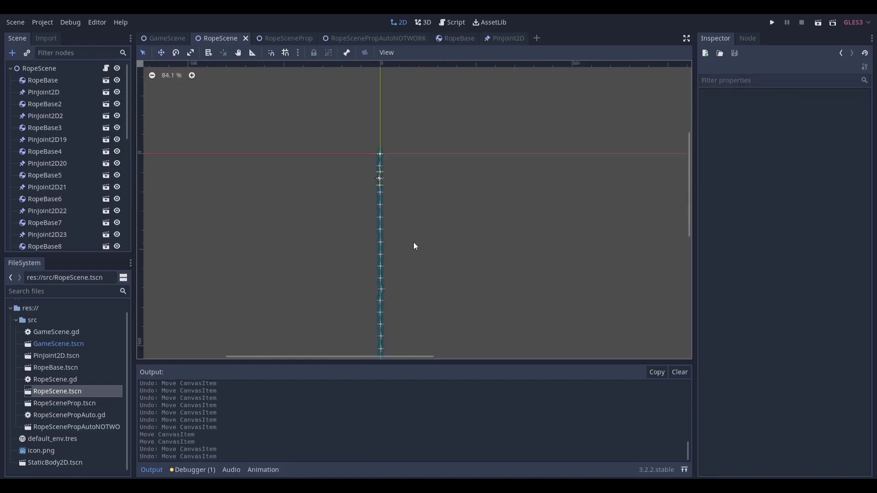
{"action": "middle_click_drag", "start_coordinate": [377, 247], "coordinate": [348, 203]}
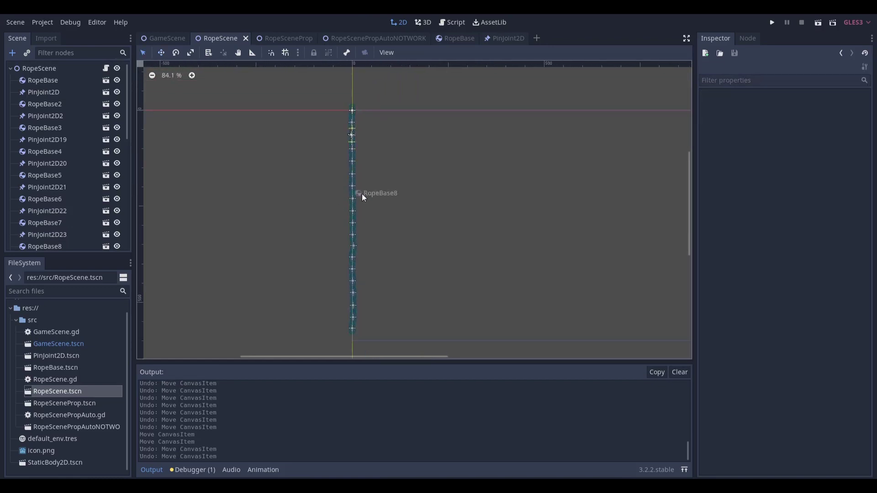
{"action": "left_click", "coordinate": [351, 163]}
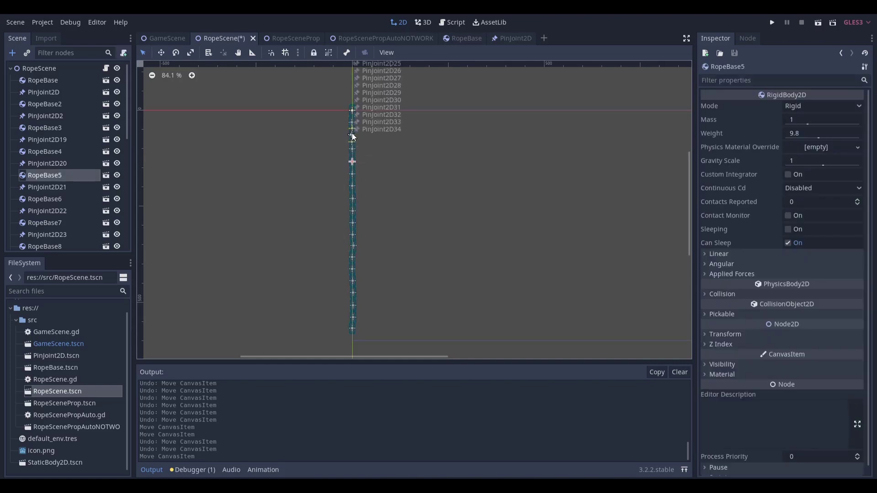
{"action": "left_click", "coordinate": [352, 267]}
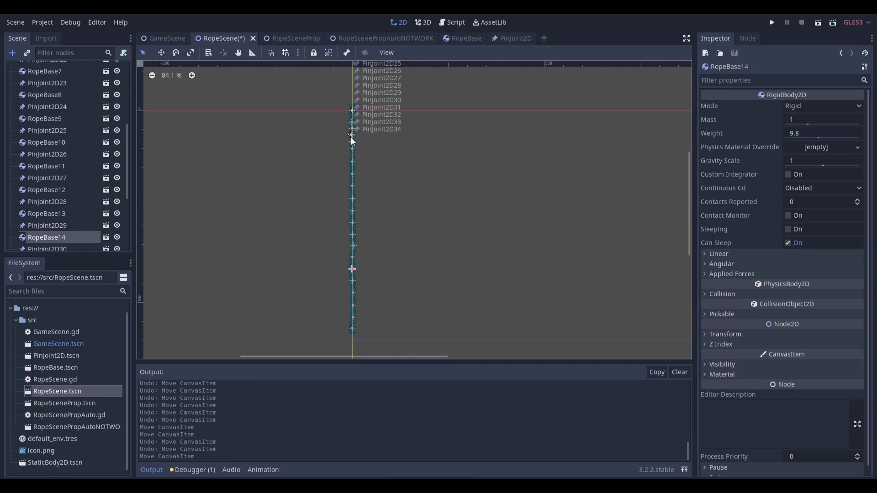
- Run the project twice to check the rope in the game, stopping it after each run
{"action": "key", "text": "F5"}
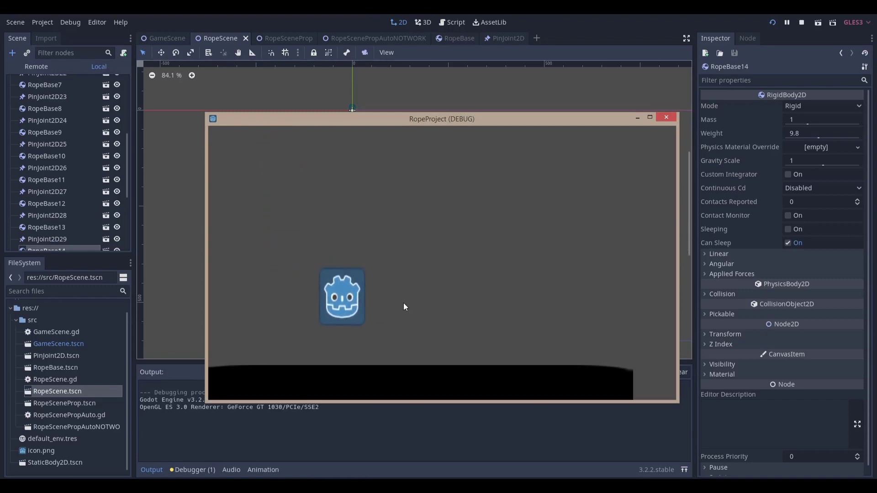
{"action": "key", "text": "F8"}
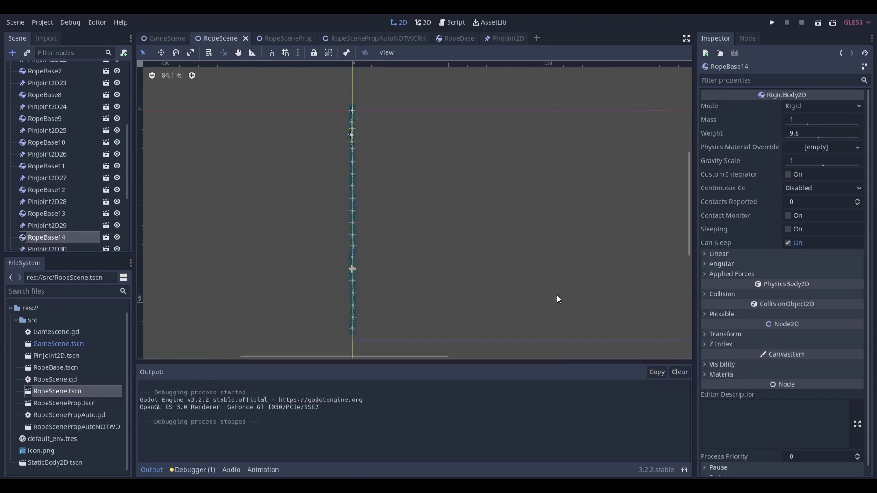
{"action": "key", "text": "F5"}
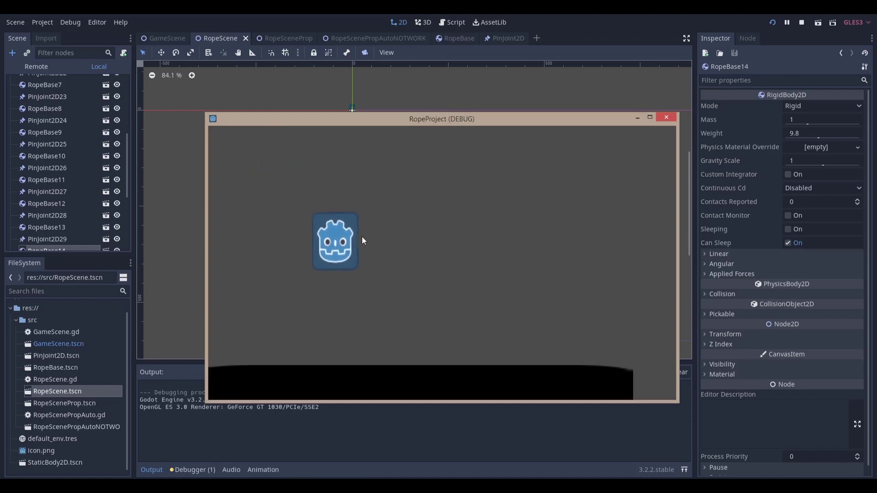
{"action": "key", "text": "F8"}
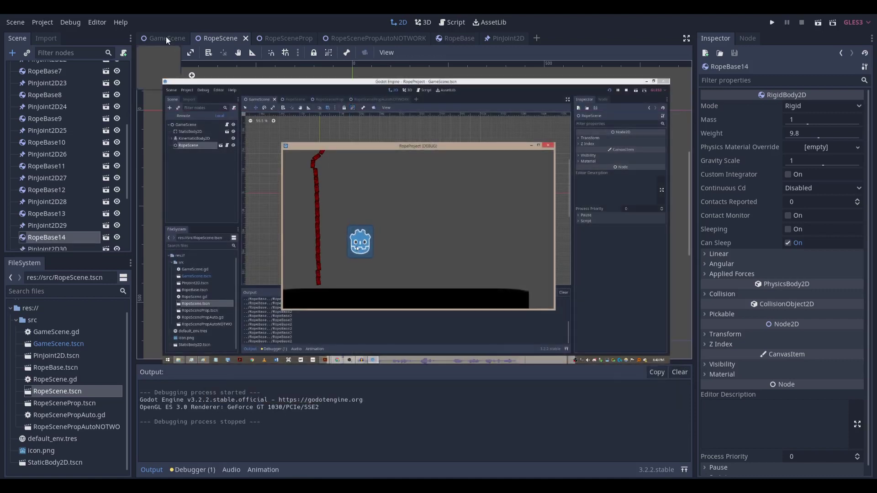
- Delete the RopeScene instance from GameScene
{"action": "left_click", "coordinate": [168, 38]}
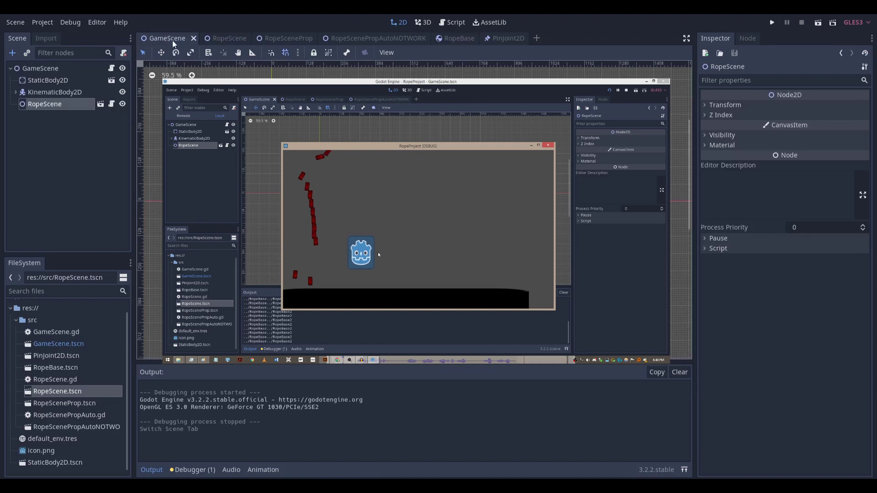
{"action": "left_click", "coordinate": [221, 206]}
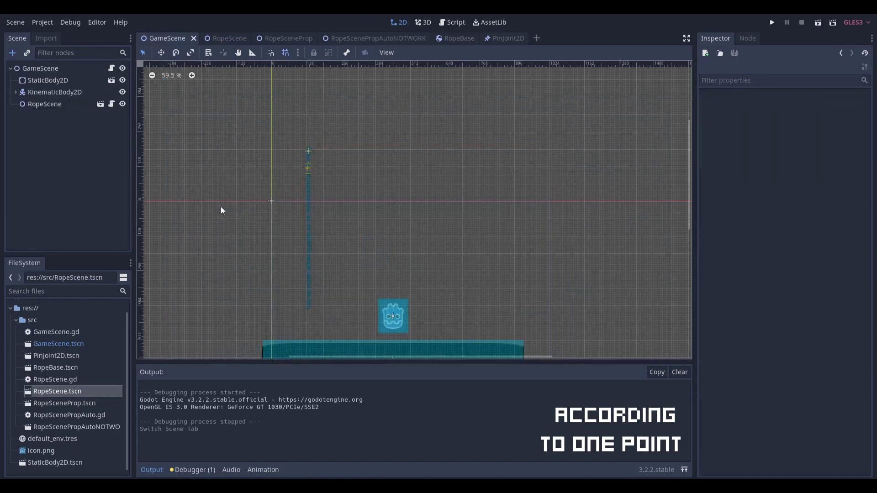
{"action": "left_click", "coordinate": [314, 173]}
{"action": "key", "text": "Delete"}
{"action": "key", "text": "Return"}
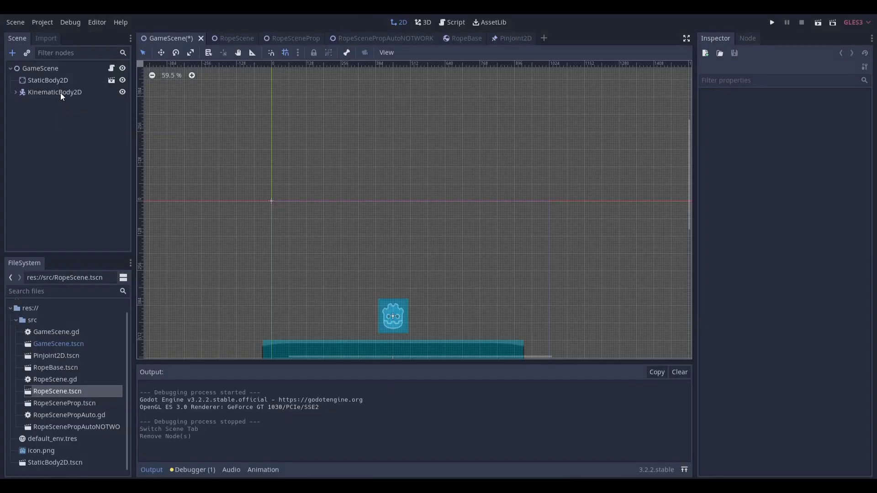
- Instance src/RopeSceneProp.tscn as a child of GameScene and move the rope up and to the right of the origin
{"action": "left_click", "coordinate": [40, 68]}
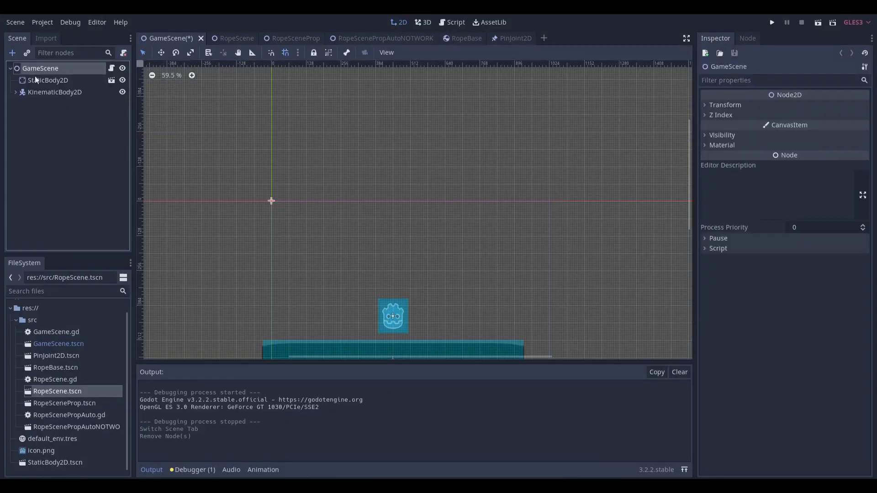
{"action": "left_click", "coordinate": [25, 55]}
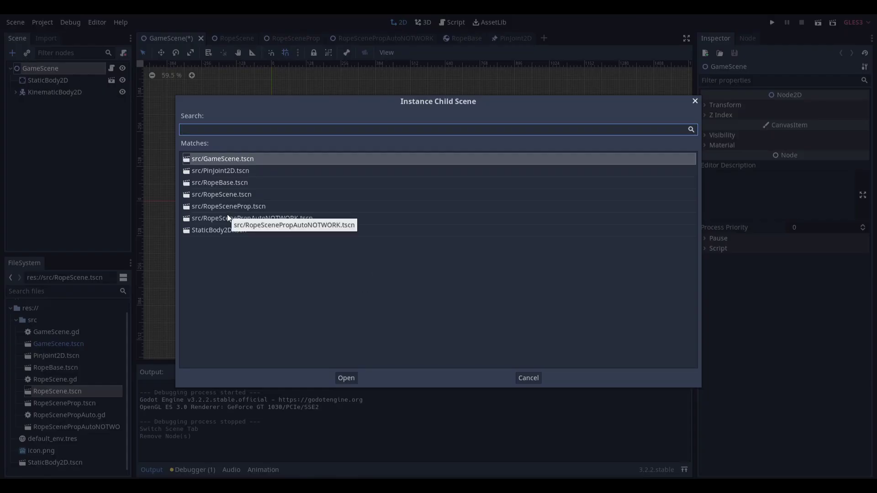
{"action": "double_click", "coordinate": [231, 207]}
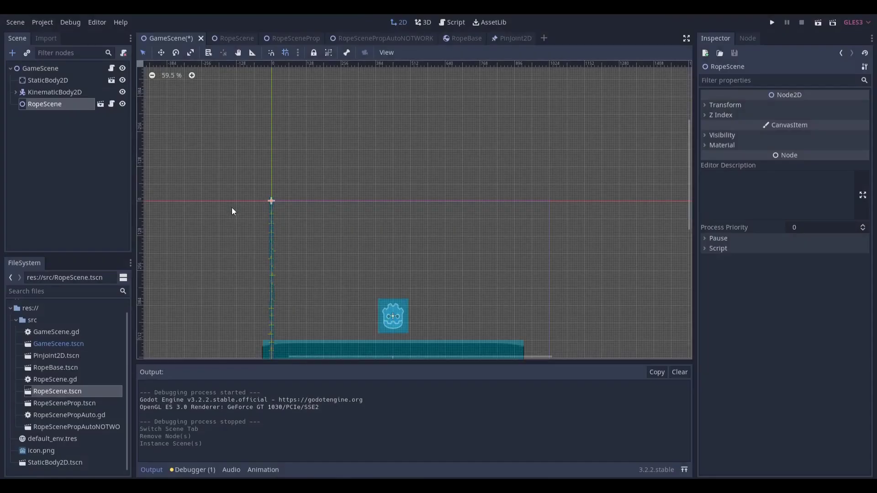
{"action": "left_click_drag", "start_coordinate": [274, 273], "coordinate": [314, 248]}
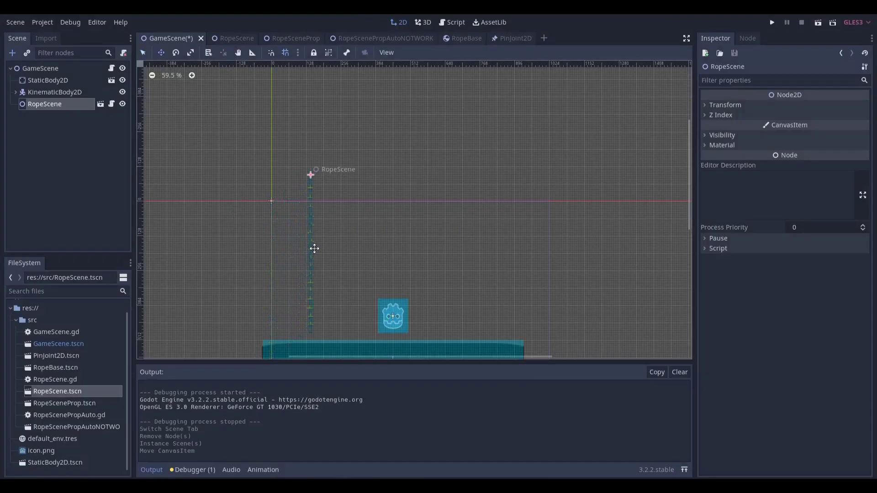
- Save GameScene and test the new rope in a project run, closing the game window when done
{"action": "key", "text": "ctrl+s"}
{"action": "key", "text": "F5"}
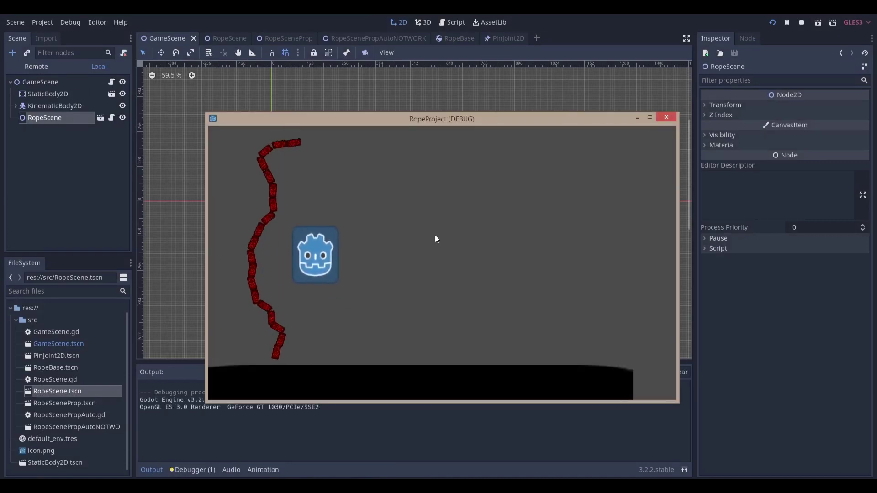
{"action": "left_click", "coordinate": [666, 117]}
- Switch to the RopeSceneProp scene and close the RopeScene scene
{"action": "left_click", "coordinate": [295, 43]}
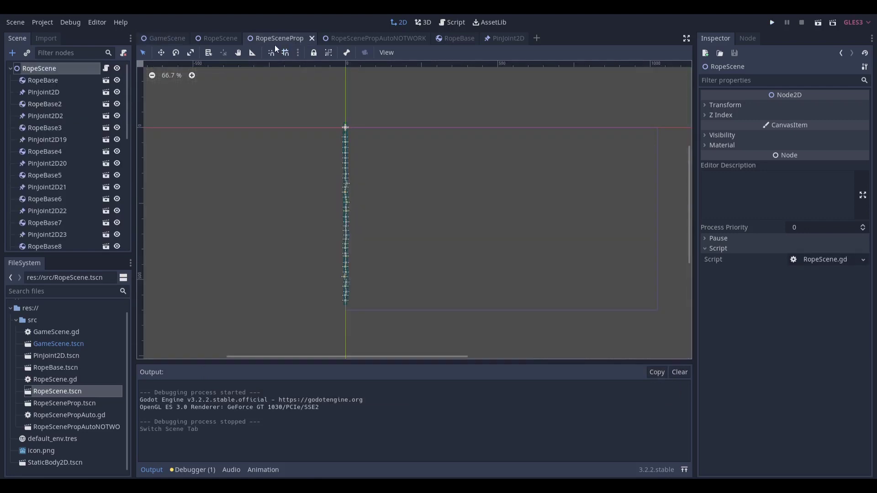
{"action": "middle_click", "coordinate": [209, 38]}
{"action": "scroll", "coordinate": [341, 245], "scroll_direction": "up", "scroll_amount": 10}
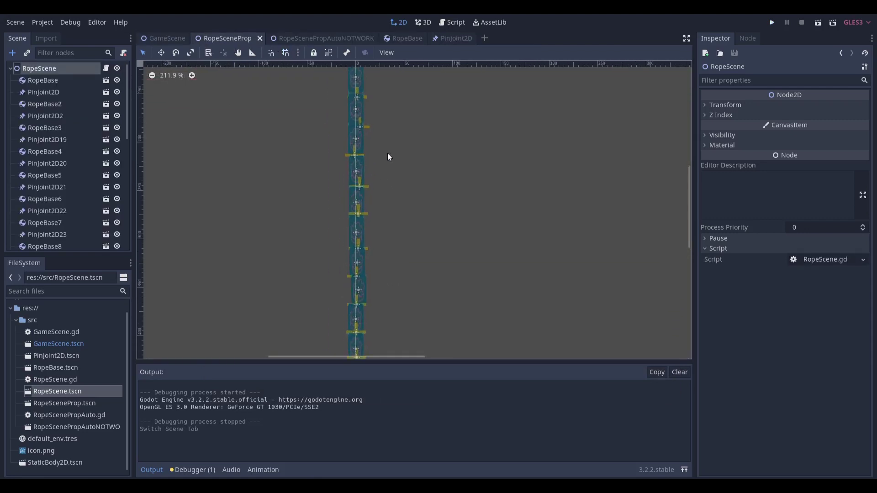
{"action": "scroll", "coordinate": [479, 201], "scroll_direction": "up", "scroll_amount": 1}
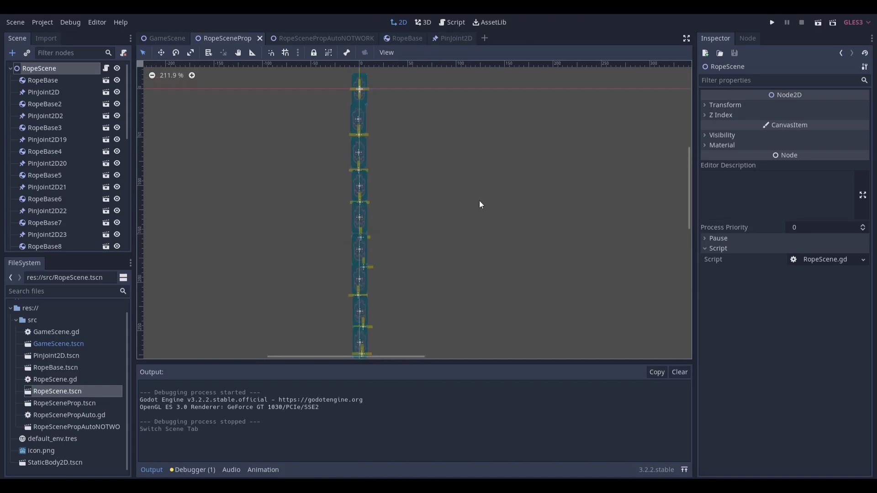
- Enable grid snapping and align RopeBase2 at (0, 32) with PinJoint2D2 on the grid just below it
{"action": "left_click", "coordinate": [284, 53]}
{"action": "left_click", "coordinate": [374, 135]}
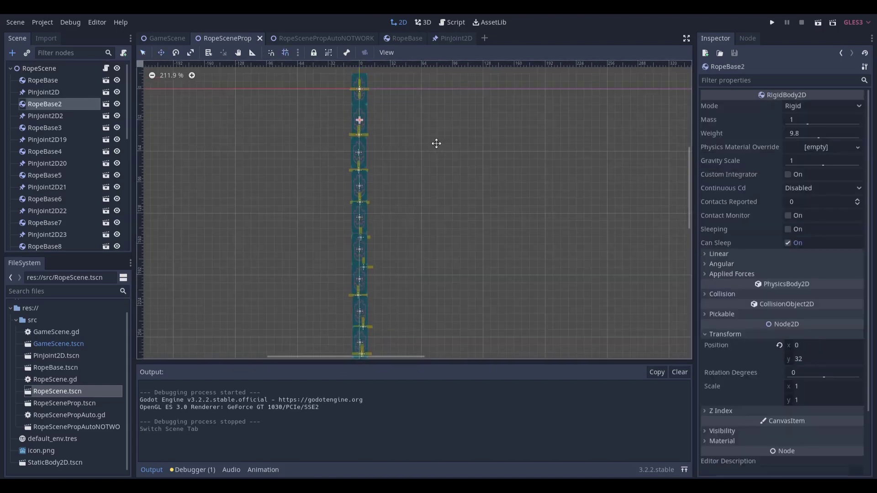
{"action": "left_click_drag", "start_coordinate": [436, 143], "coordinate": [413, 164]}
{"action": "left_click", "coordinate": [43, 118]}
- Snap RopeBase3, PinJoint2D19 and RopeBase4 to the grid along the rope's vertical axis, placing RopeBase4 at (0, 96)
{"action": "left_click", "coordinate": [50, 131]}
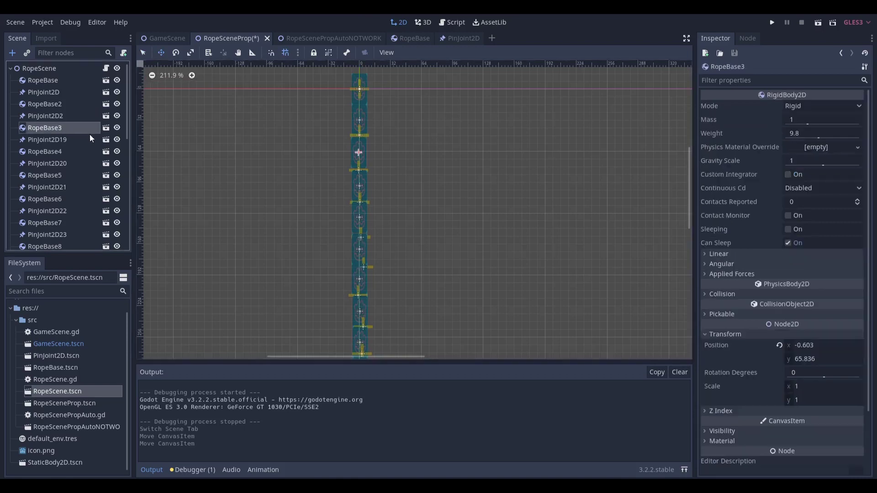
{"action": "left_click_drag", "start_coordinate": [232, 147], "coordinate": [242, 172]}
{"action": "left_click", "coordinate": [82, 140]}
{"action": "left_click", "coordinate": [69, 153]}
{"action": "left_click_drag", "start_coordinate": [477, 188], "coordinate": [475, 186]}
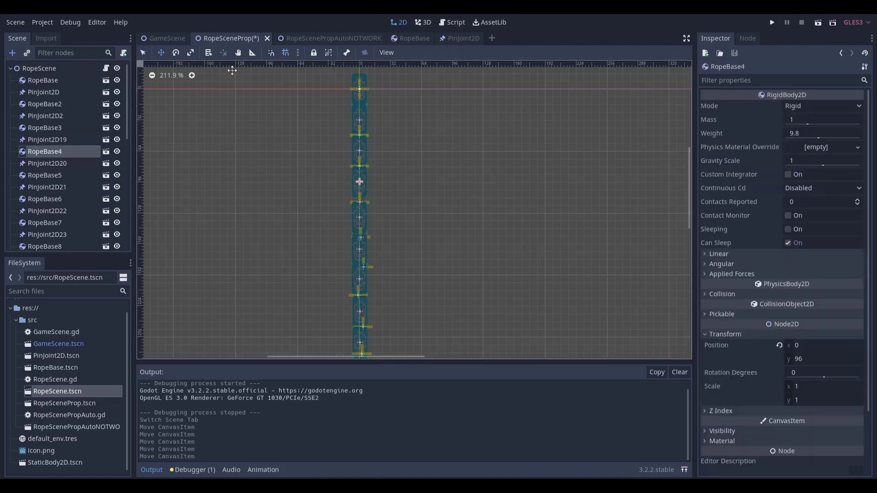
- Snap PinJoint2D20 to (0, 112), RopeBase5 to (0, 128), and PinJoint2D21 to the grid line directly below on the rope's axis
{"action": "left_click", "coordinate": [58, 163]}
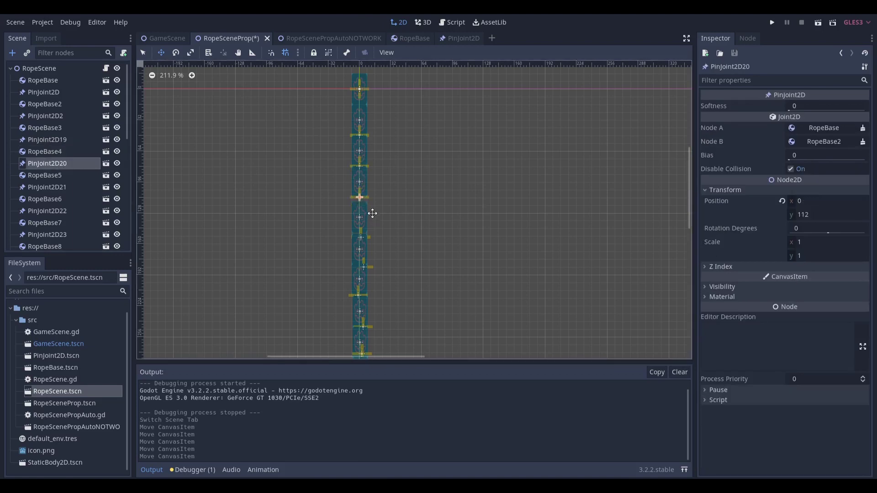
{"action": "left_click", "coordinate": [373, 213]}
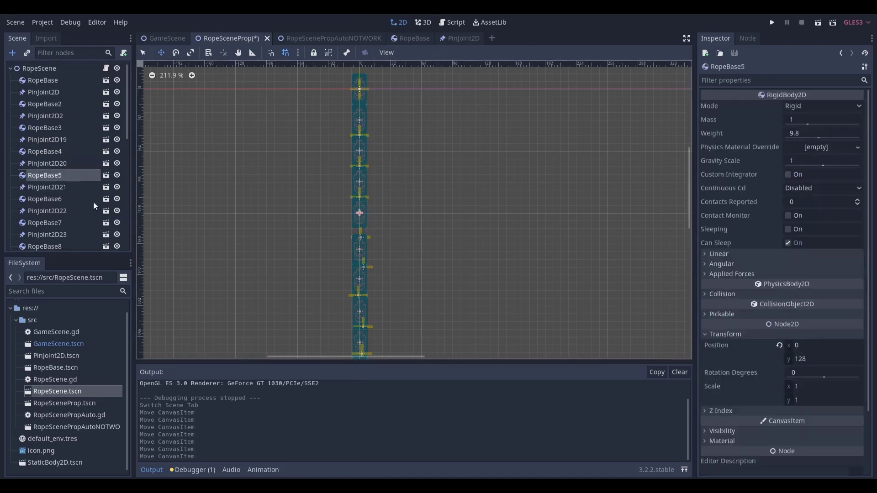
{"action": "left_click", "coordinate": [67, 188]}
{"action": "left_click_drag", "start_coordinate": [296, 237], "coordinate": [286, 228]}
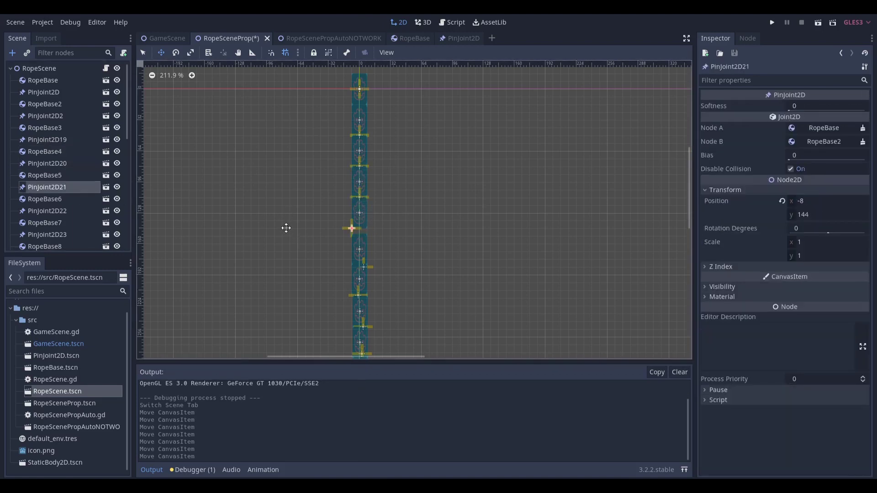
- Snap RopeBase6 to (0, 160) on the rope's vertical axis and save the RopeSceneProp scene
{"action": "left_click", "coordinate": [50, 200]}
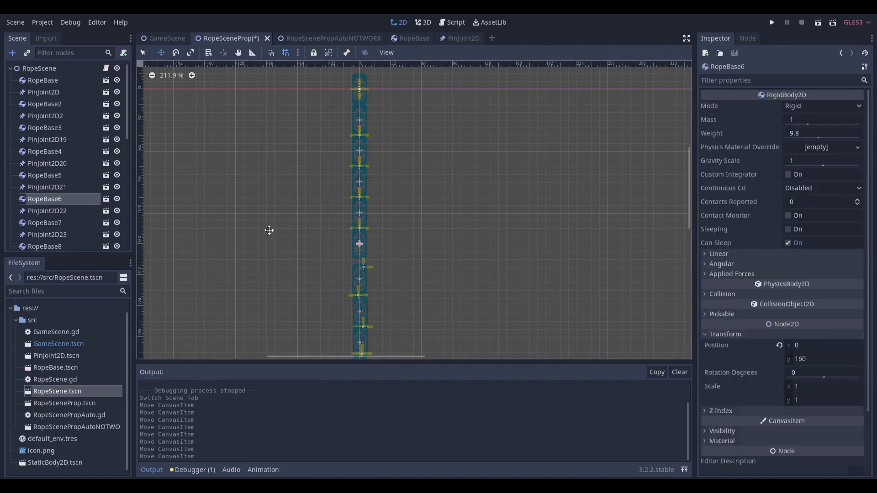
{"action": "scroll", "coordinate": [411, 243], "scroll_direction": "down", "scroll_amount": 1}
{"action": "scroll", "coordinate": [411, 244], "scroll_direction": "down", "scroll_amount": 2}
{"action": "key", "text": "ctrl+s"}
{"action": "left_click", "coordinate": [485, 241]}
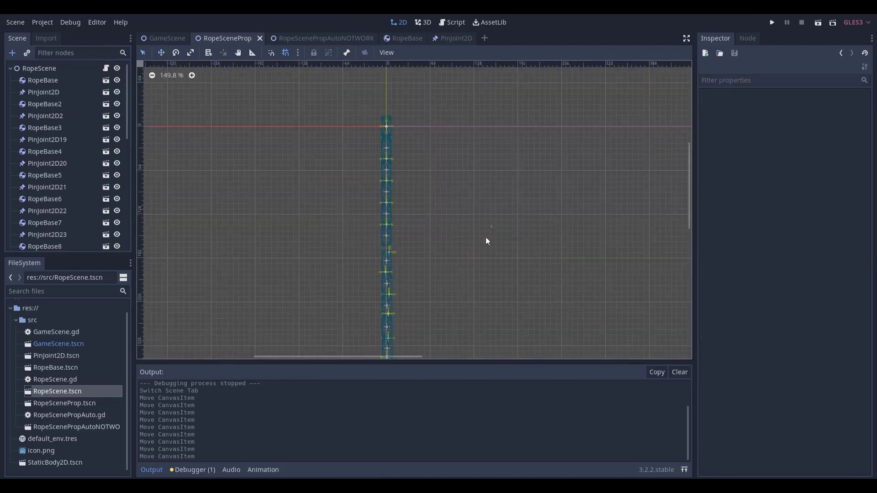
{"action": "scroll", "coordinate": [479, 242], "scroll_direction": "down", "scroll_amount": 7}
{"action": "scroll", "coordinate": [478, 243], "scroll_direction": "down", "scroll_amount": 10}
{"action": "scroll", "coordinate": [342, 238], "scroll_direction": "up", "scroll_amount": 11}
{"action": "middle_click_drag", "start_coordinate": [337, 221], "coordinate": [354, 270]}
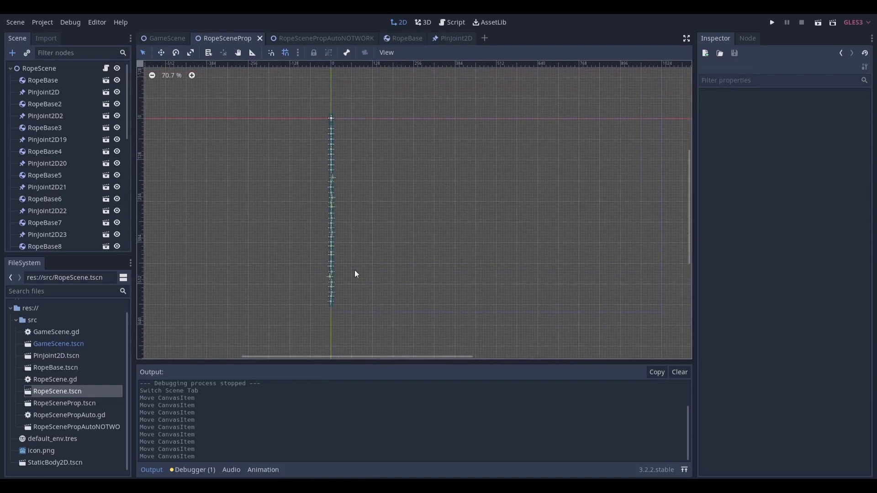
{"action": "left_click", "coordinate": [356, 143]}
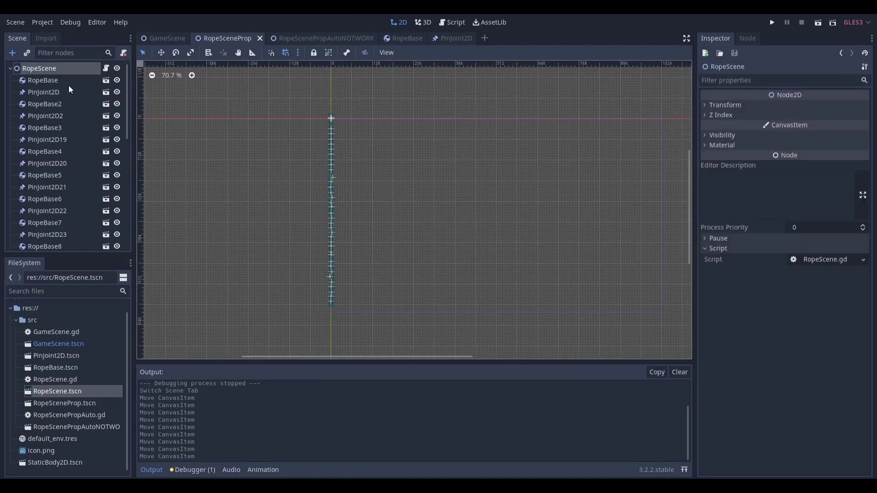
{"action": "key", "text": "ctrl+a"}
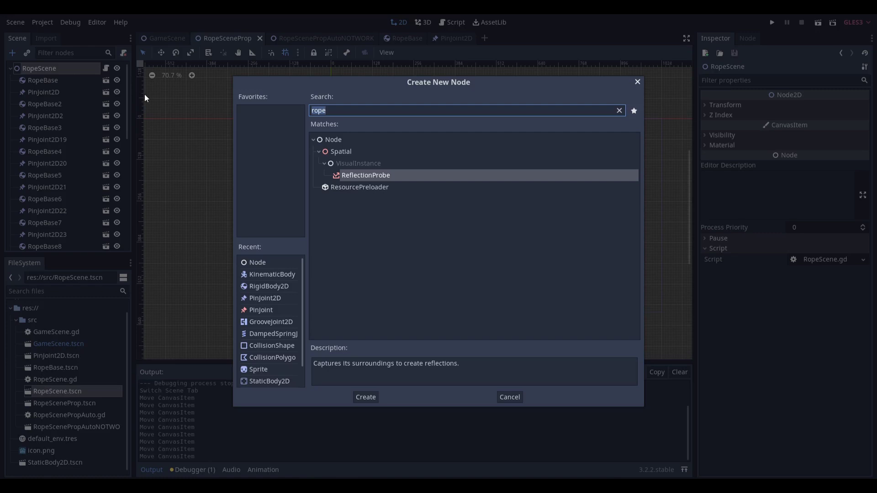
{"action": "type", "text": "rope"}
{"action": "key", "text": "Escape"}
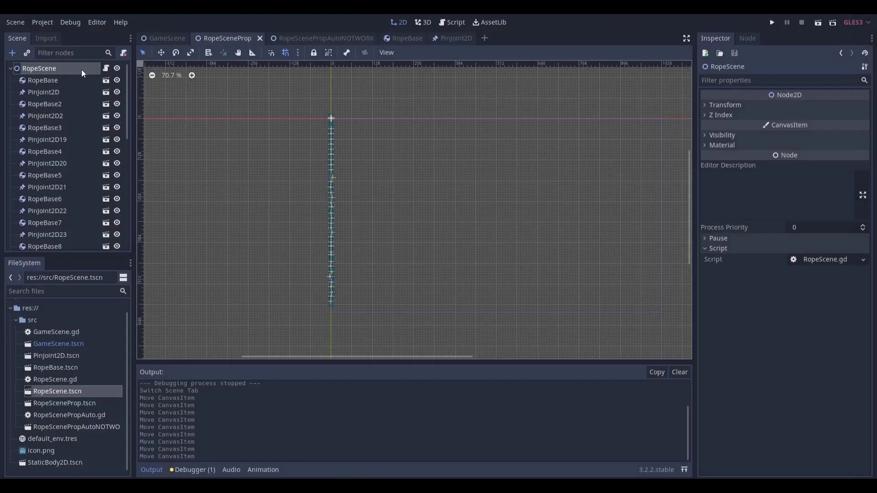
- Review the script attached to the RopeScene root, then examine the rope's segments and joints on the 2D canvas
{"action": "left_click", "coordinate": [106, 69]}
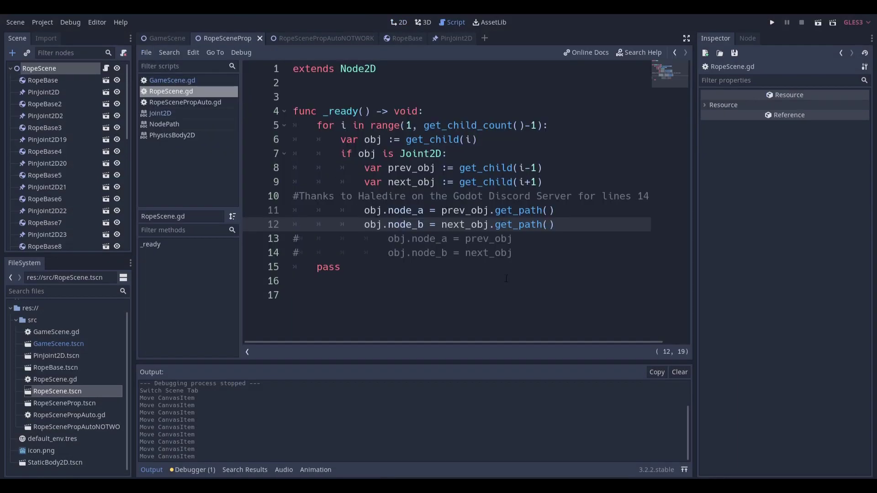
{"action": "left_click", "coordinate": [87, 76]}
{"action": "scroll", "coordinate": [316, 223], "scroll_direction": "up", "scroll_amount": 5}
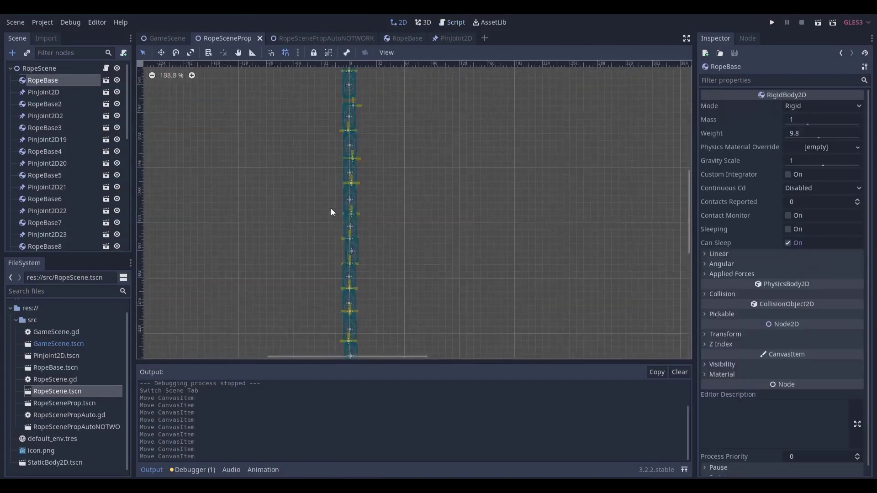
{"action": "scroll", "coordinate": [369, 242], "scroll_direction": "down", "scroll_amount": 3}
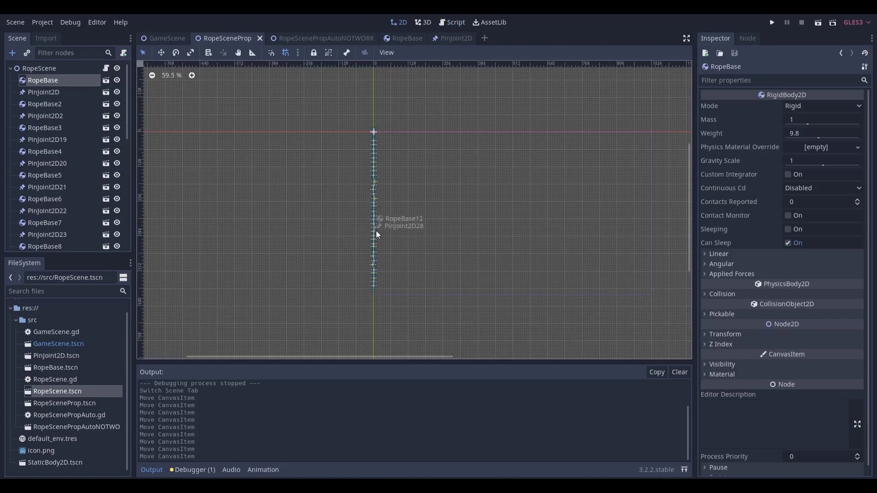
{"action": "scroll", "coordinate": [376, 232], "scroll_direction": "up", "scroll_amount": 5}
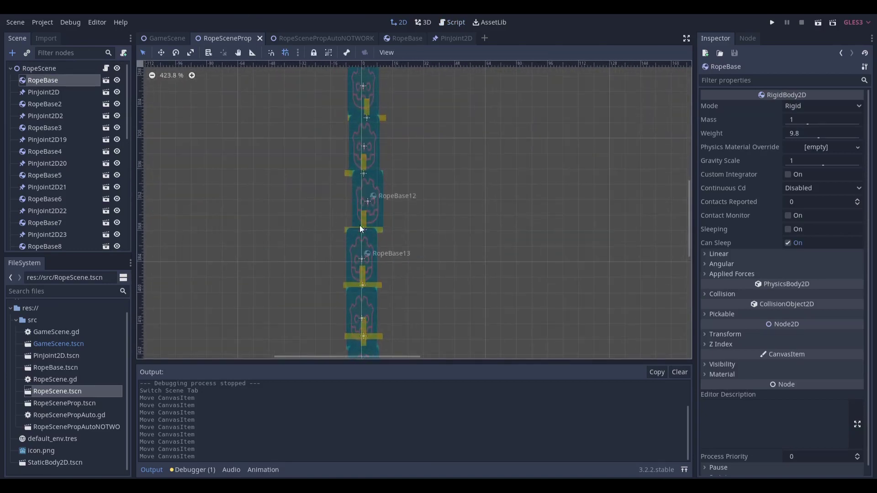
- Inspect the Node A and Node B assignments of PinJoint2D19
{"action": "left_click", "coordinate": [62, 140]}
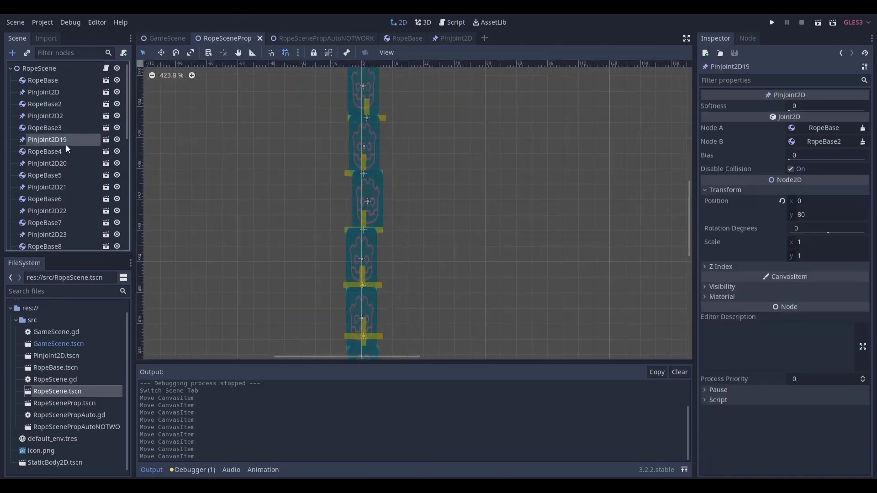
{"action": "left_click", "coordinate": [806, 142]}
{"action": "key", "text": "Escape"}
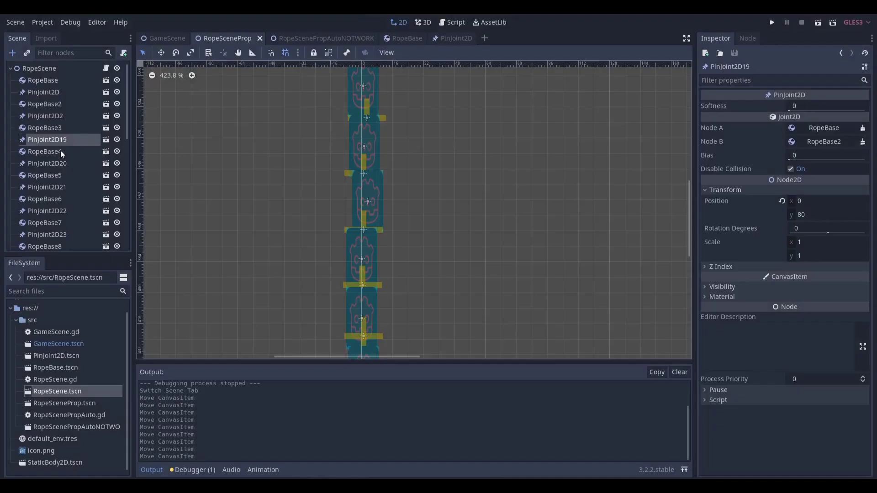
- Snap PinJoint2D to the boundary between RopeBase and RopeBase2 on the rope's axis, and save the scene
{"action": "scroll", "coordinate": [365, 183], "scroll_direction": "down", "scroll_amount": 17}
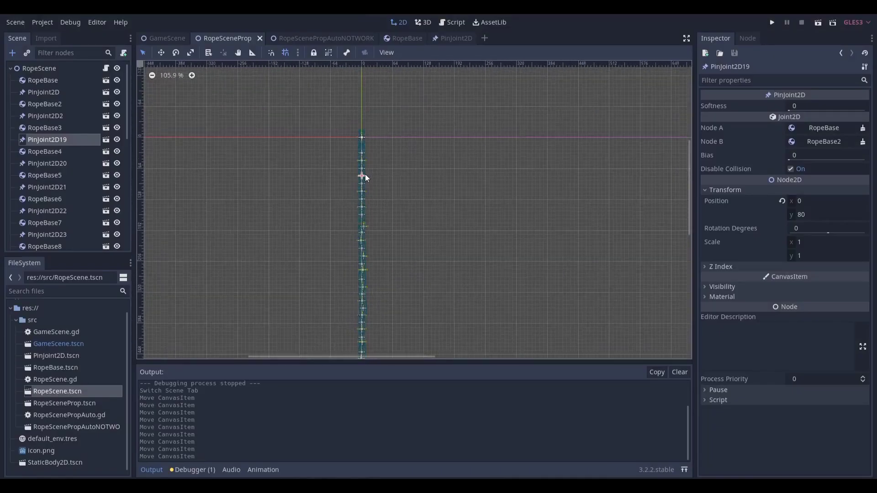
{"action": "key", "text": "ctrl+z"}
{"action": "scroll", "coordinate": [356, 214], "scroll_direction": "down", "scroll_amount": 2}
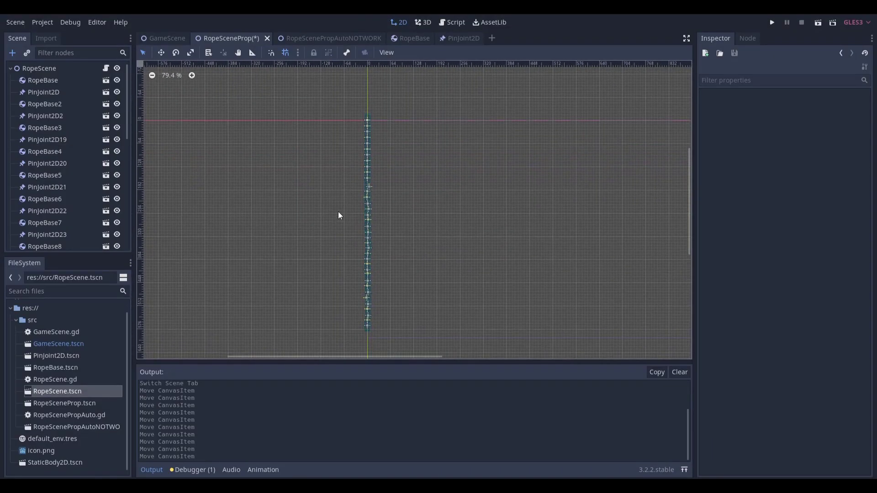
{"action": "key", "text": "ctrl+s"}
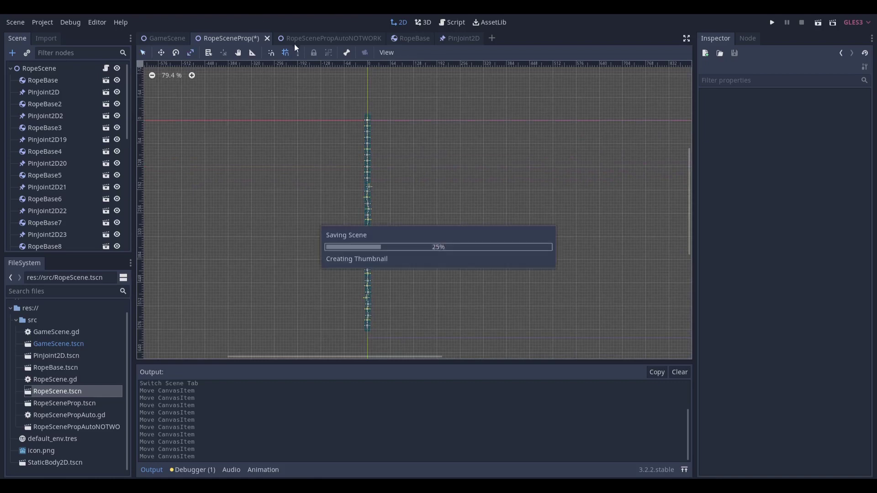
- Assign RopeBase as Node A and RopeBase2 as Node B of the first joint, PinJoint2D
{"action": "left_click", "coordinate": [44, 94]}
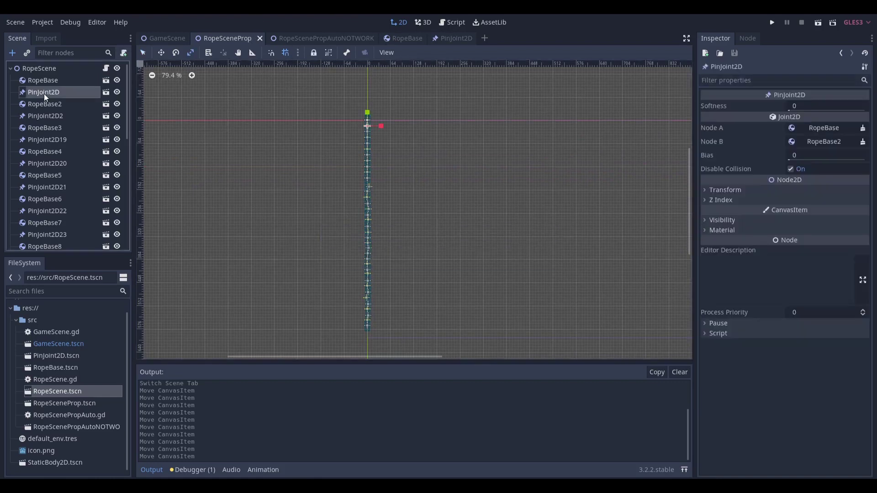
{"action": "left_click", "coordinate": [831, 126]}
{"action": "double_click", "coordinate": [152, 108]}
{"action": "scroll", "coordinate": [251, 89], "scroll_direction": "up", "scroll_amount": 7}
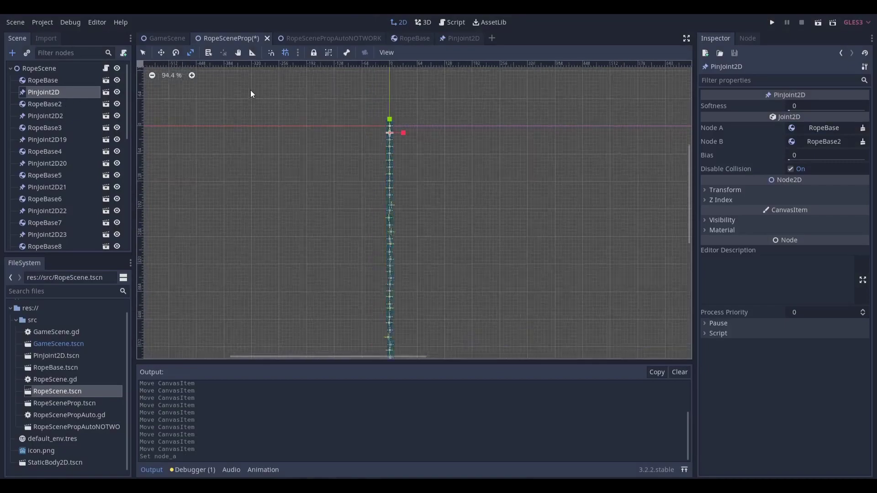
{"action": "scroll", "coordinate": [582, 177], "scroll_direction": "up", "scroll_amount": 1}
{"action": "left_click", "coordinate": [808, 129]}
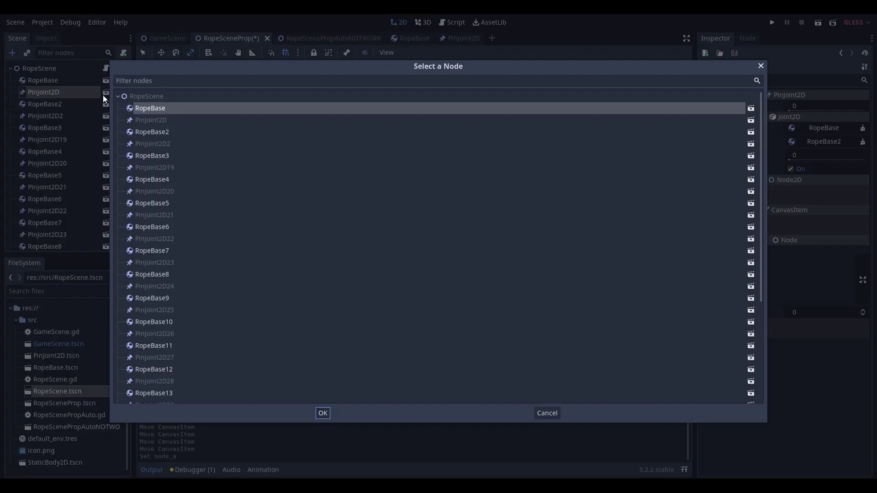
{"action": "double_click", "coordinate": [157, 107]}
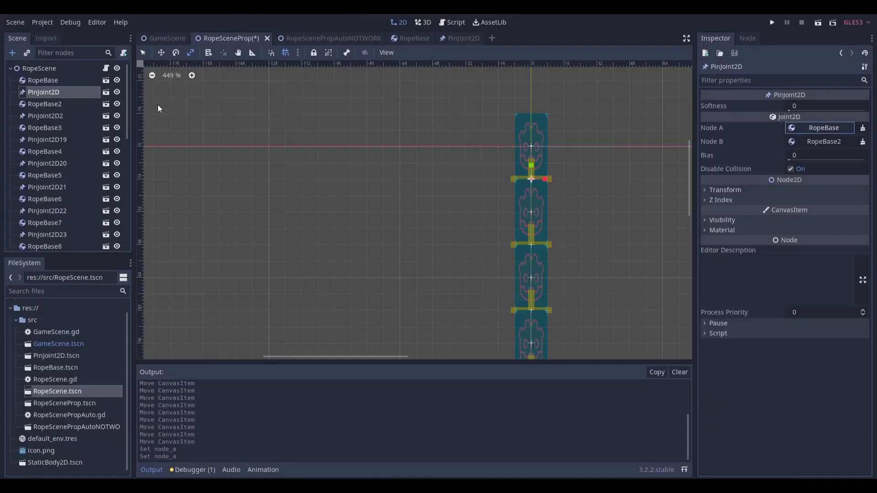
{"action": "left_click", "coordinate": [813, 141]}
{"action": "double_click", "coordinate": [151, 131]}
- Assign RopeBase18 as Node A and RopeBase19 as Node B of the last joint, PinJoint2D34, and save the scene
{"action": "scroll", "coordinate": [37, 147], "scroll_direction": "down", "scroll_amount": 10}
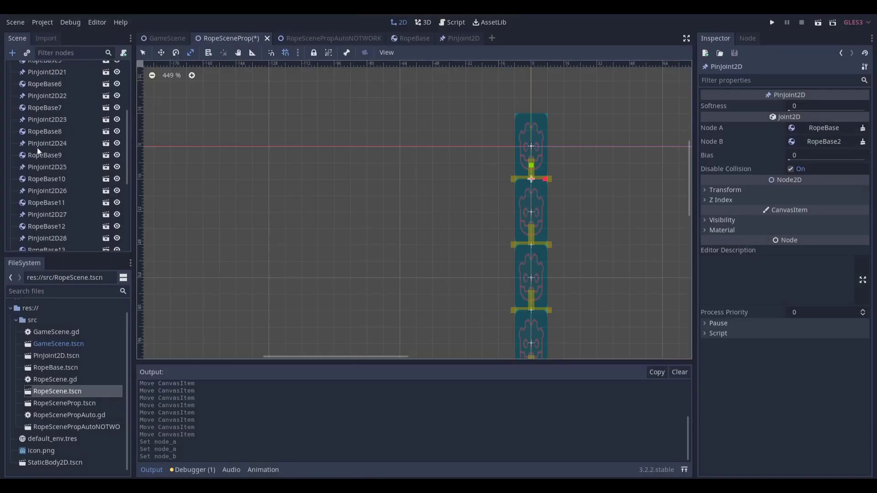
{"action": "left_click", "coordinate": [90, 227]}
{"action": "scroll", "coordinate": [451, 274], "scroll_direction": "down", "scroll_amount": 10}
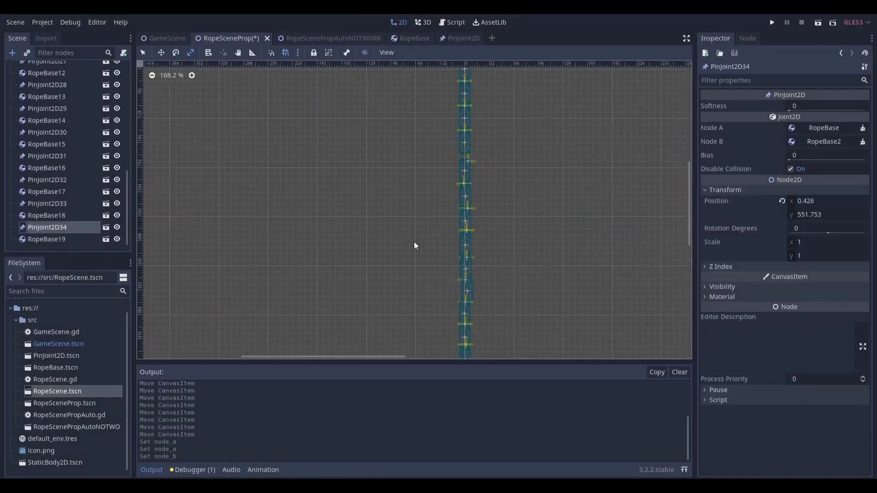
{"action": "scroll", "coordinate": [452, 267], "scroll_direction": "up", "scroll_amount": 5}
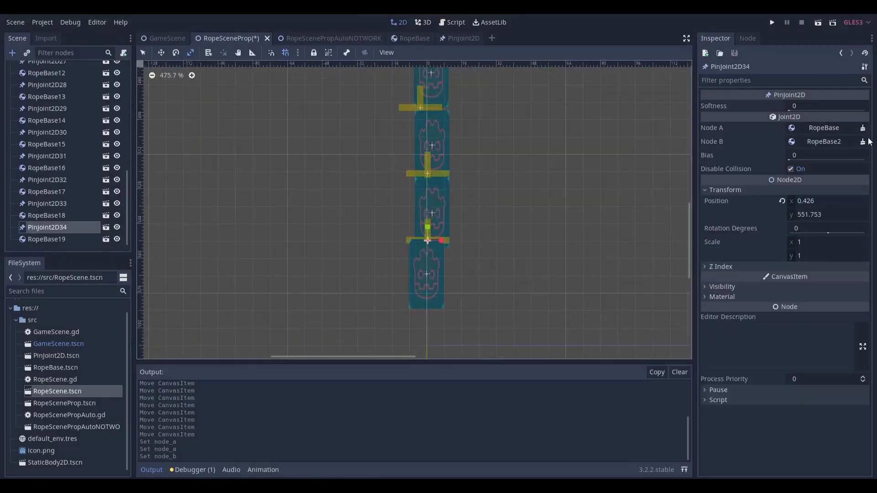
{"action": "left_click", "coordinate": [822, 130]}
{"action": "double_click", "coordinate": [175, 368]}
{"action": "left_click", "coordinate": [822, 142]}
{"action": "scroll", "coordinate": [158, 378], "scroll_direction": "down", "scroll_amount": 5}
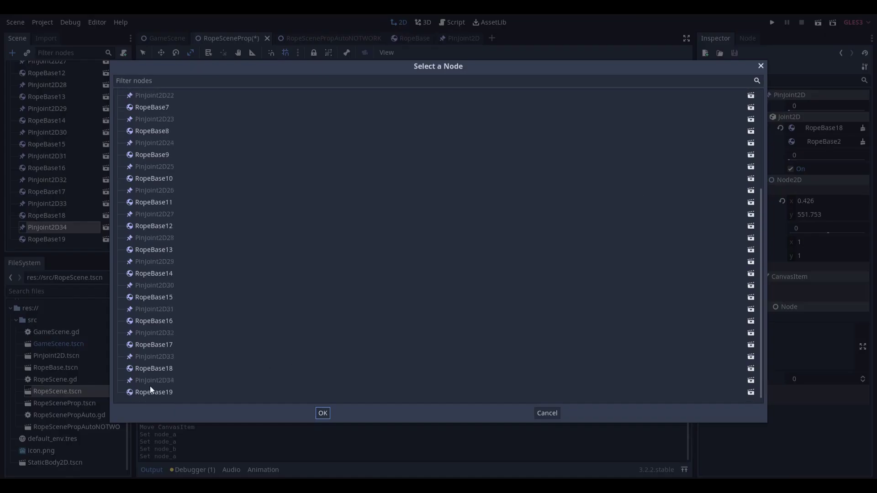
{"action": "double_click", "coordinate": [154, 392]}
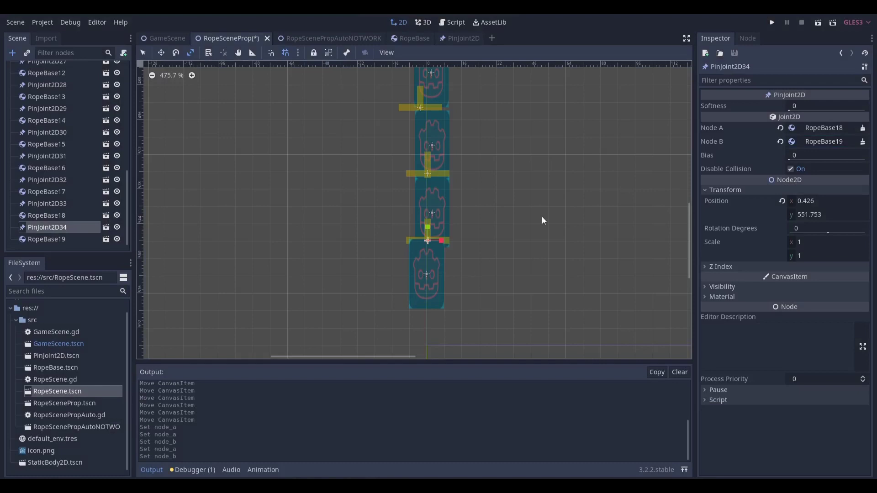
{"action": "left_click", "coordinate": [524, 248]}
{"action": "key", "text": "ctrl+s"}
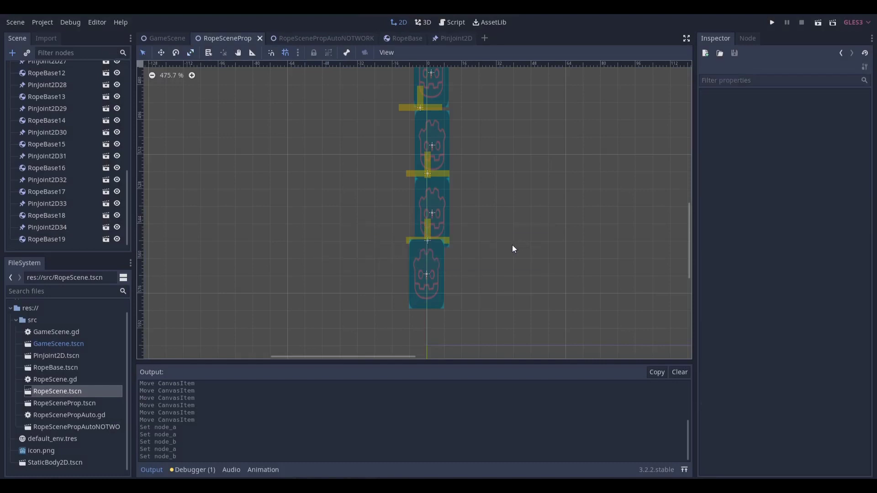
- In the RopeScenePropAutoNOTWORK scene, set the position of all rope bodies and joints to (0, 0) and save
{"action": "left_click", "coordinate": [300, 38]}
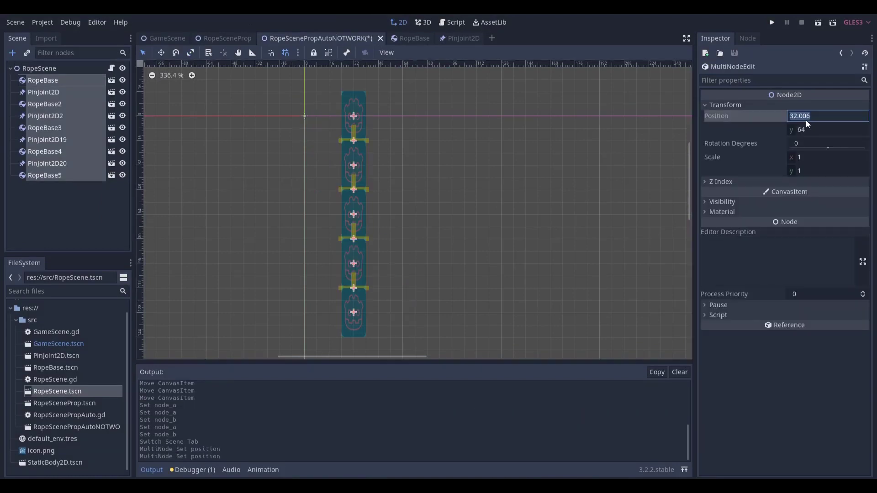
{"action": "type", "text": "0"}
{"action": "key", "text": "Tab"}
{"action": "type", "text": "0"}
{"action": "key", "text": "Return"}
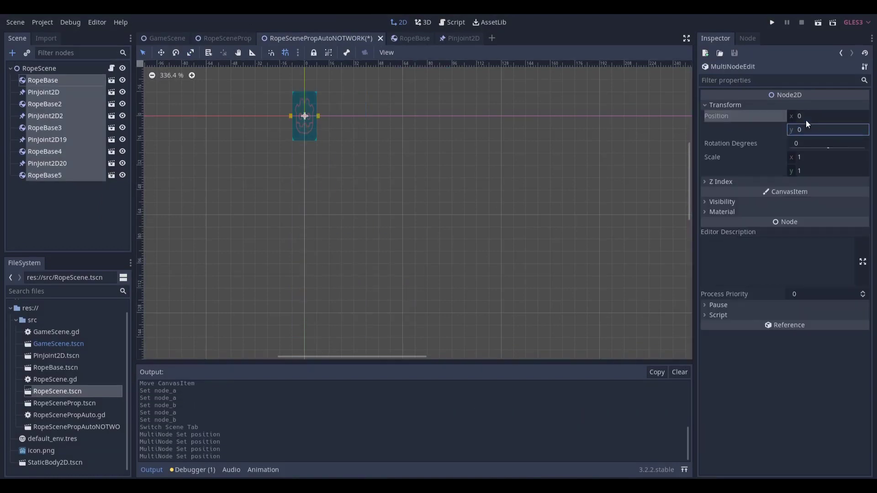
{"action": "left_click", "coordinate": [476, 139]}
{"action": "key", "text": "ctrl+s"}
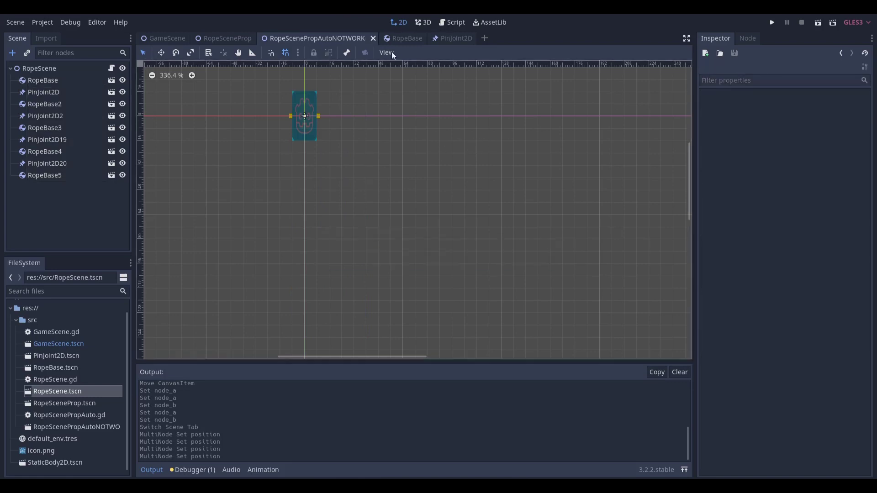
- Switch to GameScene and delete the existing RopeScene node
{"action": "left_click", "coordinate": [171, 38]}
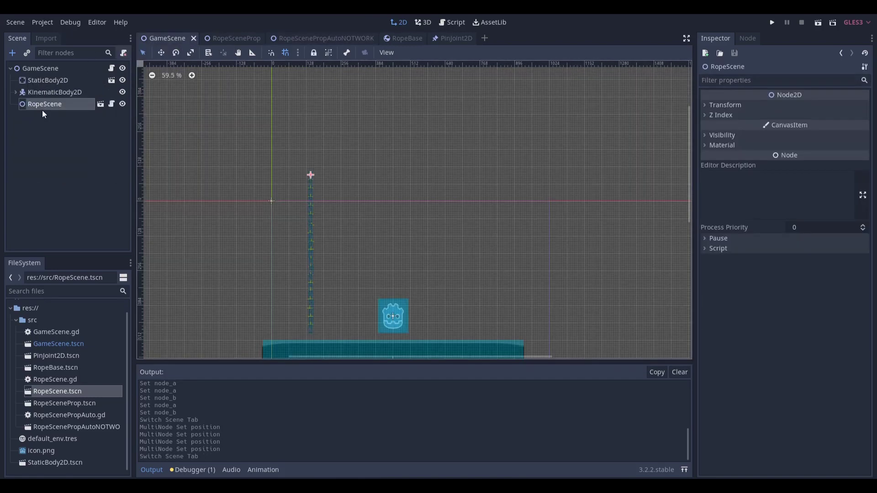
{"action": "key", "text": "Delete"}
{"action": "key", "text": "Return"}
- Instance src/RopeScenePropAutoNOTWORK.tscn as a child of the GameScene root
{"action": "left_click", "coordinate": [48, 64]}
{"action": "left_click", "coordinate": [27, 52]}
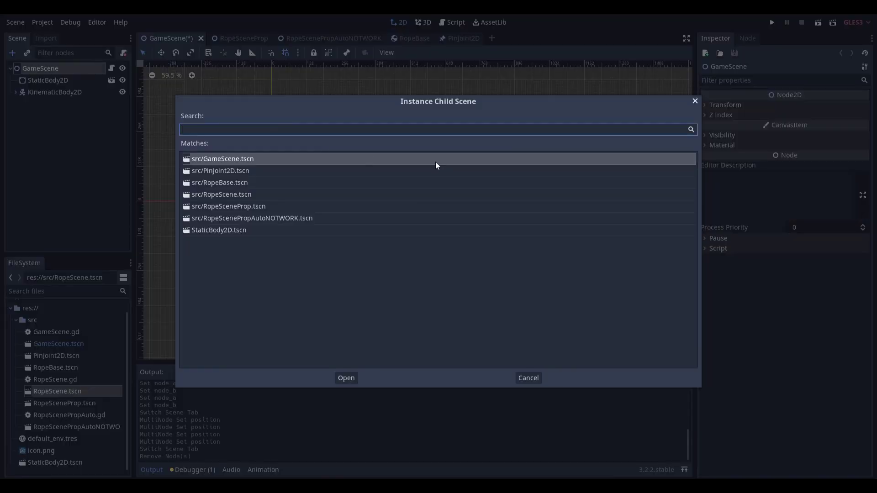
{"action": "double_click", "coordinate": [361, 227]}
{"action": "key", "text": "ctrl+z"}
{"action": "left_click", "coordinate": [27, 52]}
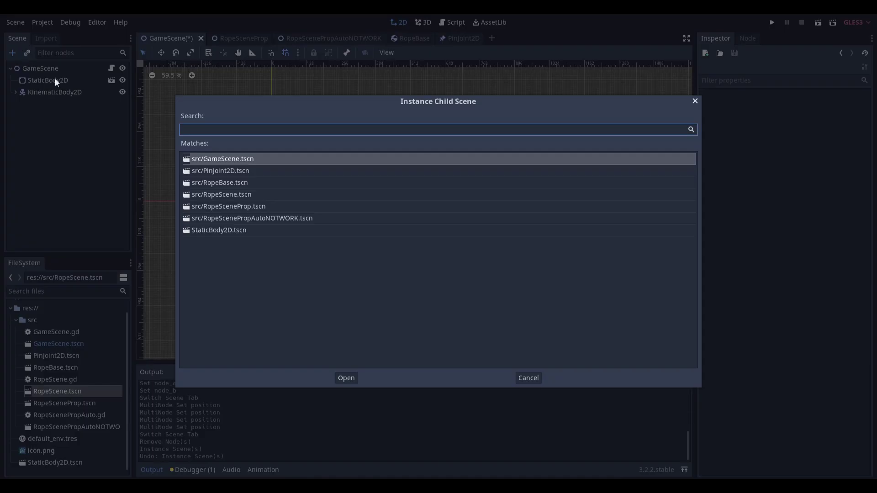
{"action": "double_click", "coordinate": [246, 220]}
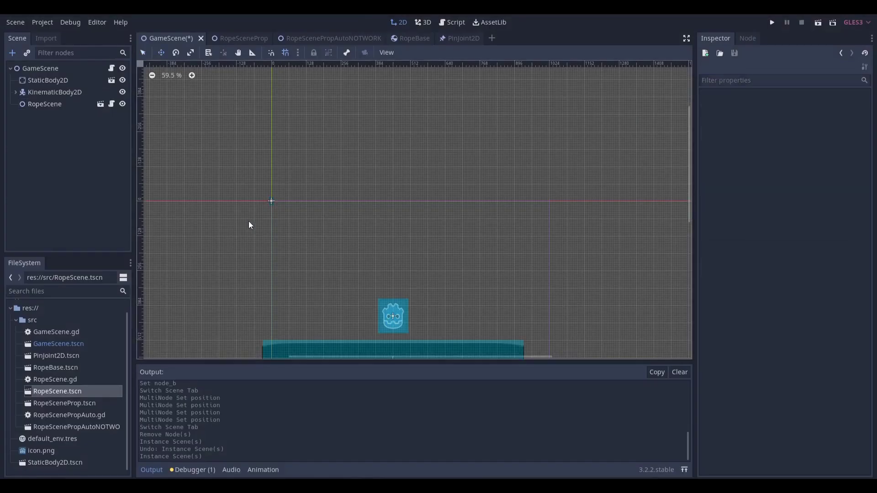
- Move the RopeScene node along the horizontal axis away from the origin and test-run GameScene
{"action": "left_click", "coordinate": [89, 108]}
{"action": "left_click_drag", "start_coordinate": [216, 176], "coordinate": [265, 178]}
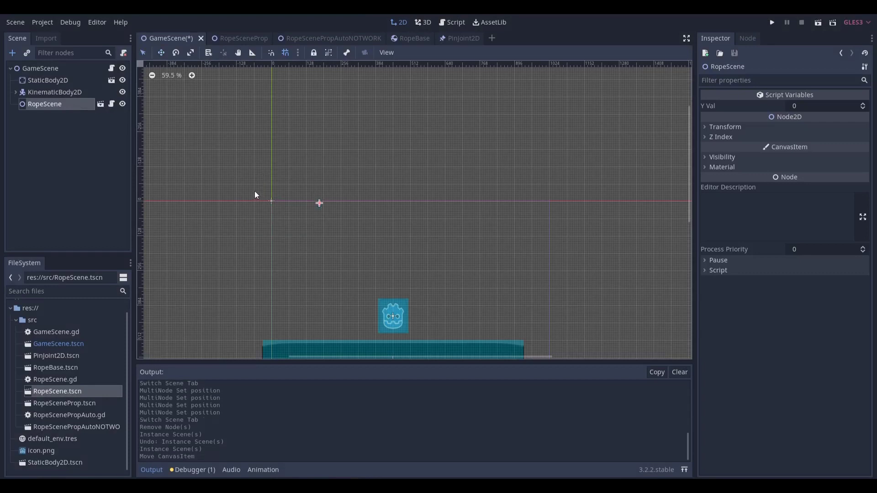
{"action": "key", "text": "F6"}
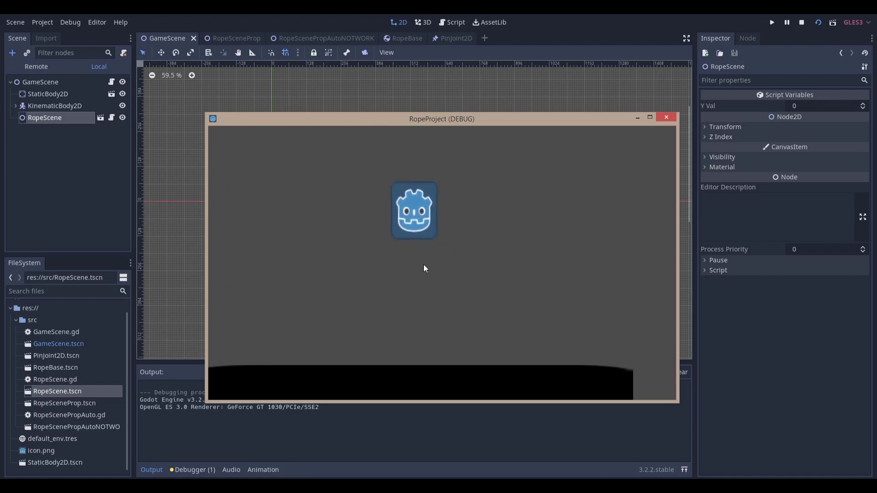
{"action": "left_click", "coordinate": [666, 117]}
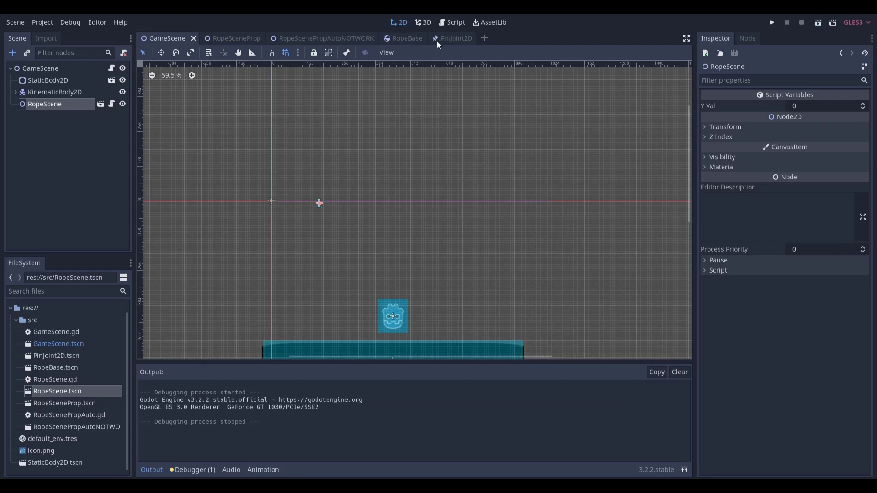
- Close the PinJoint2D, RopeBase and RopeScenePropAutoNOTWORK scenes
{"action": "left_click", "coordinate": [437, 40]}
{"action": "left_click", "coordinate": [471, 38]}
{"action": "left_click", "coordinate": [422, 39]}
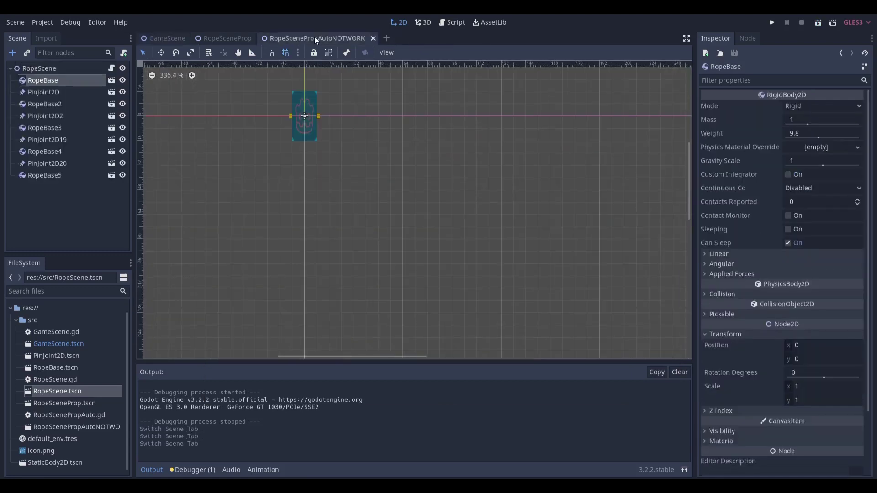
{"action": "middle_click_drag", "start_coordinate": [309, 80], "coordinate": [327, 141]}
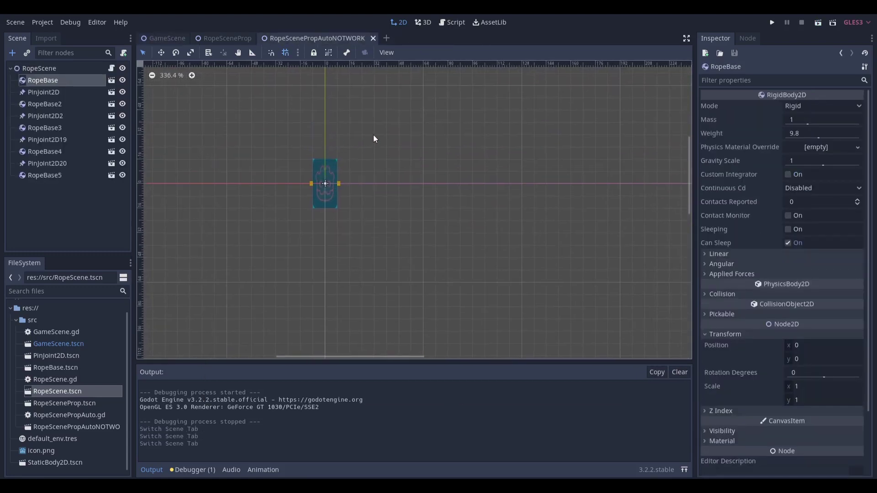
{"action": "middle_click", "coordinate": [302, 41]}
- Examine the rope chain in RopeSceneProp and the Node A and Node B assignments of PinJoint2D31
{"action": "scroll", "coordinate": [500, 164], "scroll_direction": "down", "scroll_amount": 5}
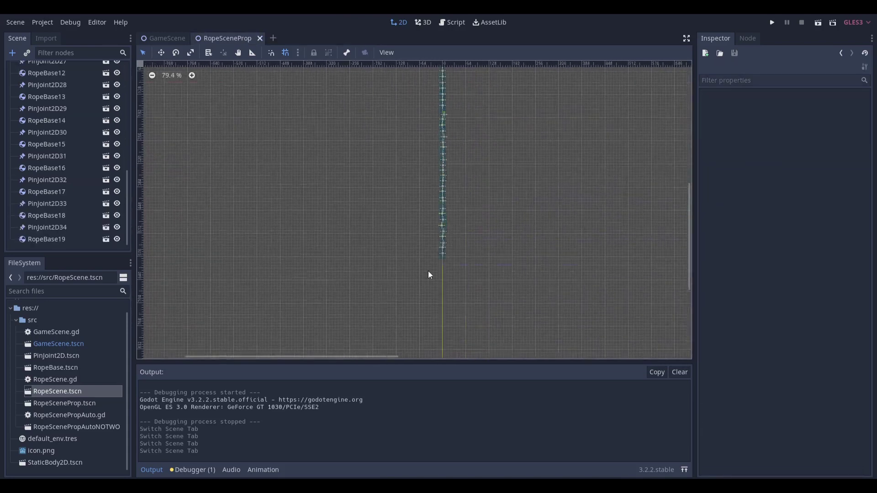
{"action": "scroll", "coordinate": [356, 315], "scroll_direction": "up", "scroll_amount": 10}
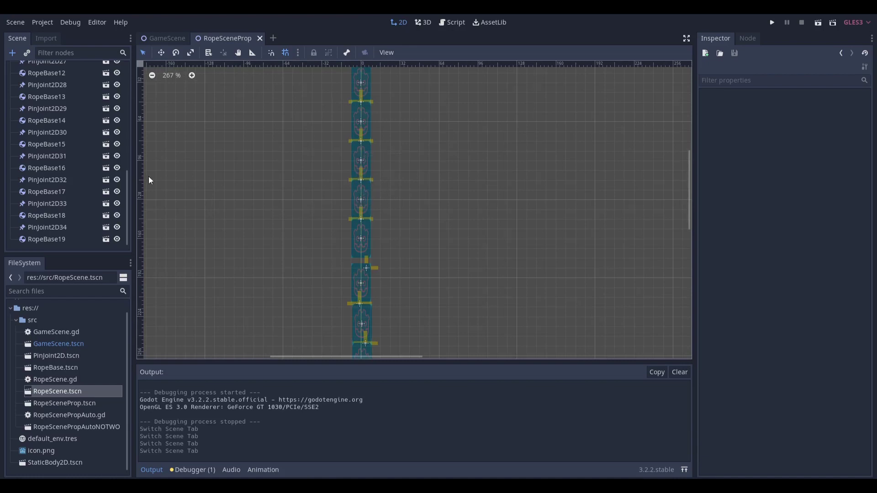
{"action": "left_click", "coordinate": [56, 155]}
{"action": "scroll", "coordinate": [56, 160], "scroll_direction": "up", "scroll_amount": 5}
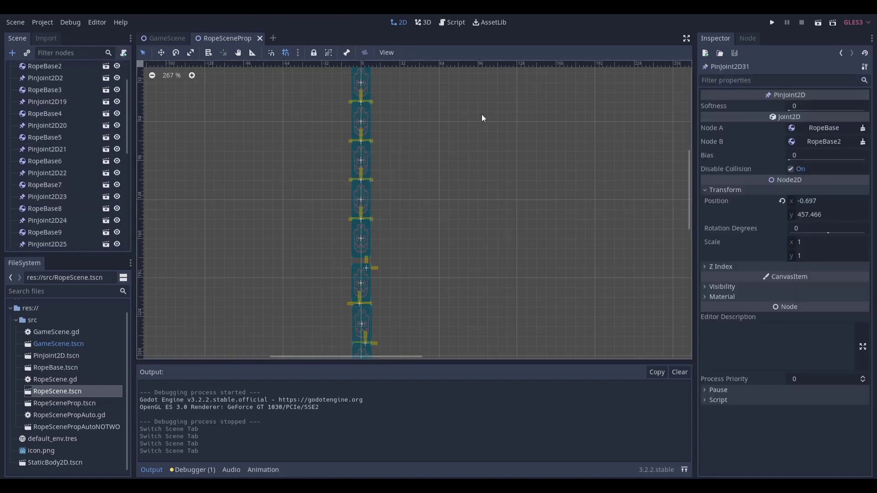
{"action": "scroll", "coordinate": [488, 137], "scroll_direction": "down", "scroll_amount": 5}
{"action": "left_click", "coordinate": [805, 146]}
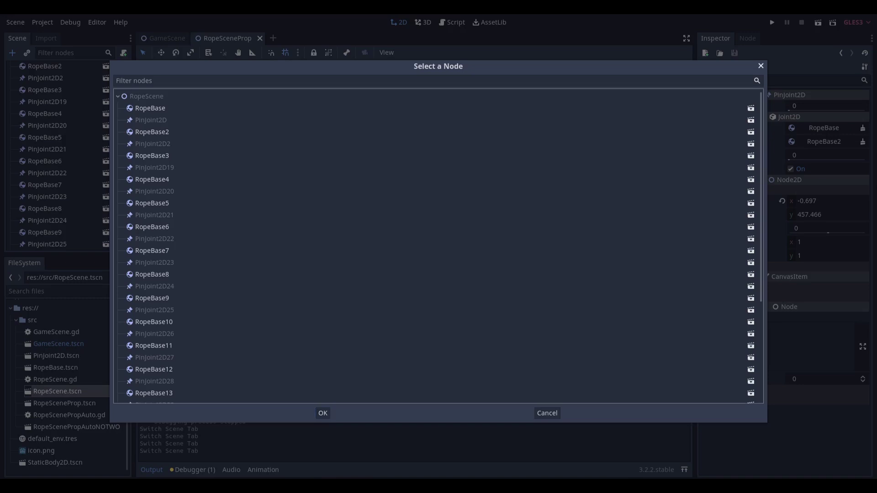
{"action": "left_click", "coordinate": [788, 195]}
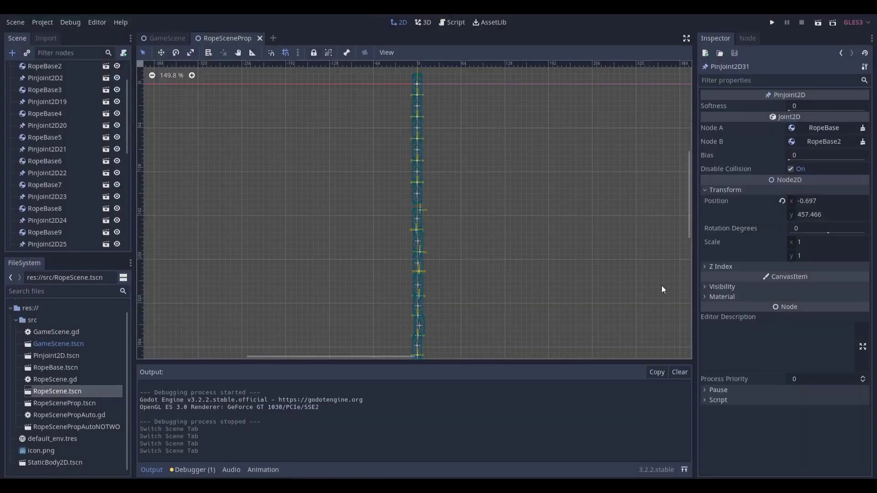
{"action": "scroll", "coordinate": [528, 210], "scroll_direction": "down", "scroll_amount": 10}
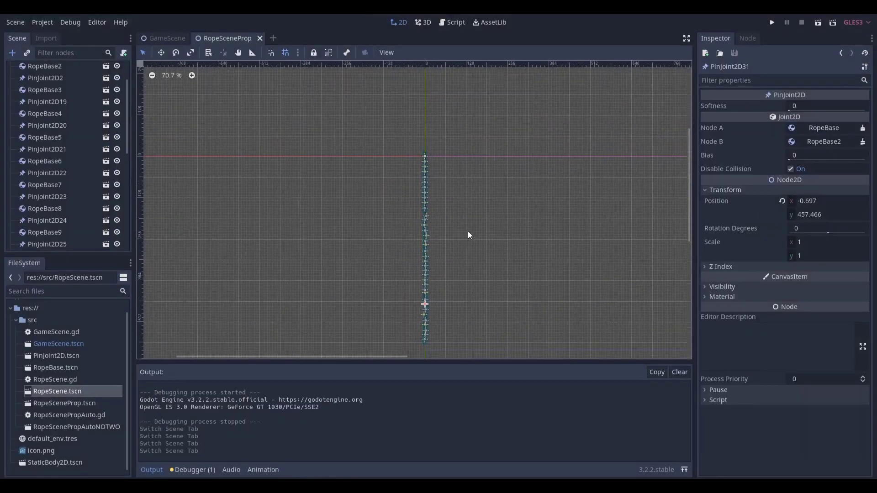
- In GameScene, replace the RopeScene node with an instance of src/RopeScene.tscn under the root
{"action": "left_click", "coordinate": [154, 37]}
{"action": "scroll", "coordinate": [387, 235], "scroll_direction": "down", "scroll_amount": 2}
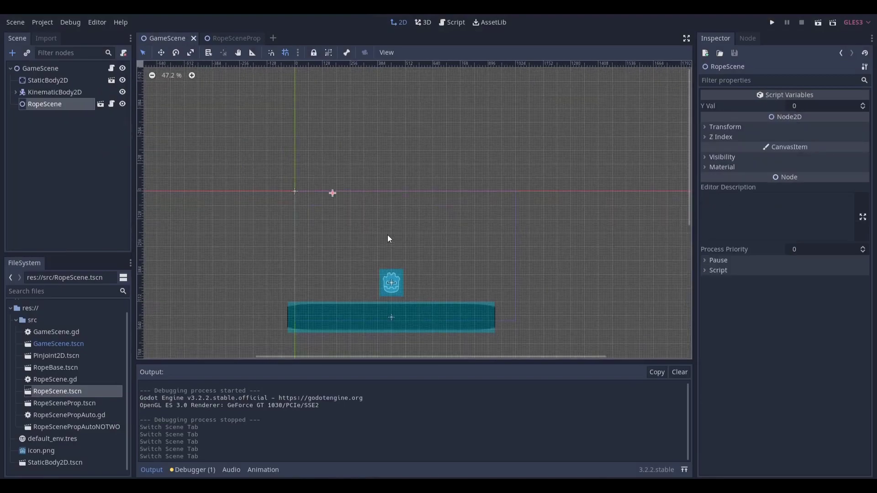
{"action": "key", "text": "Delete"}
{"action": "key", "text": "Return"}
{"action": "left_click", "coordinate": [35, 66]}
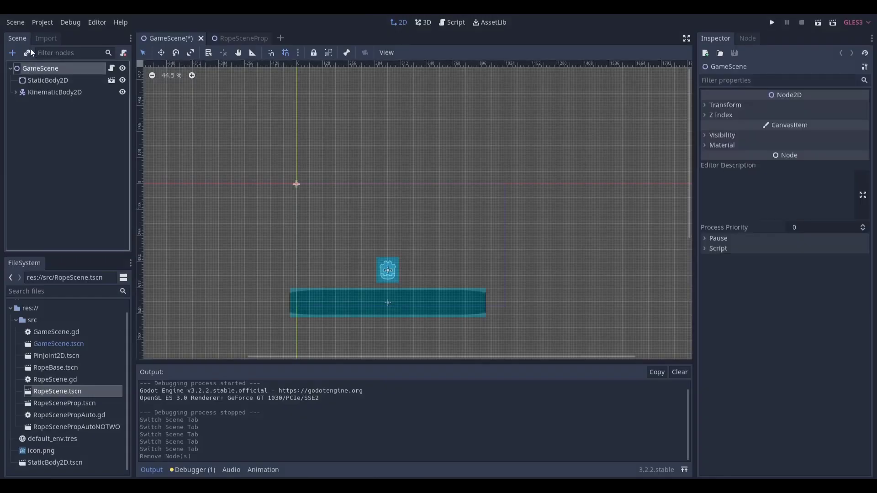
{"action": "left_click", "coordinate": [30, 52]}
{"action": "double_click", "coordinate": [261, 196]}
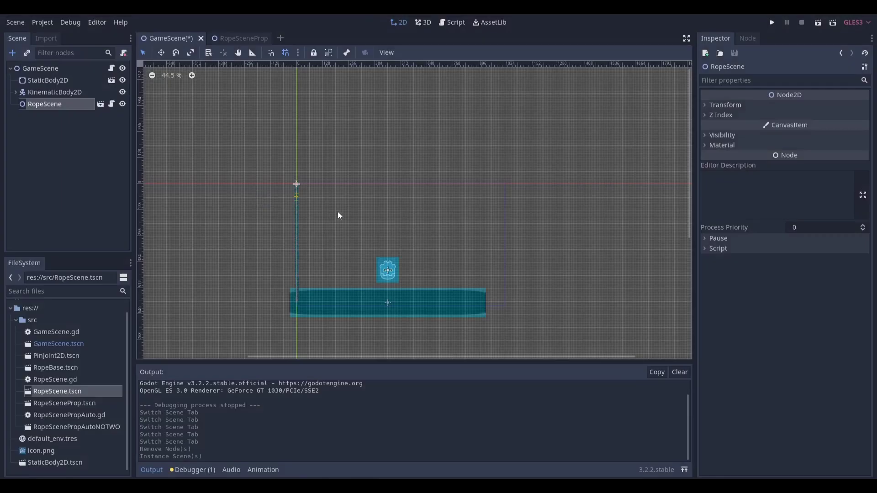
- Move the new rope instance above the platform, between the origin and the player, and test-run the project
{"action": "left_click_drag", "start_coordinate": [296, 237], "coordinate": [341, 198]}
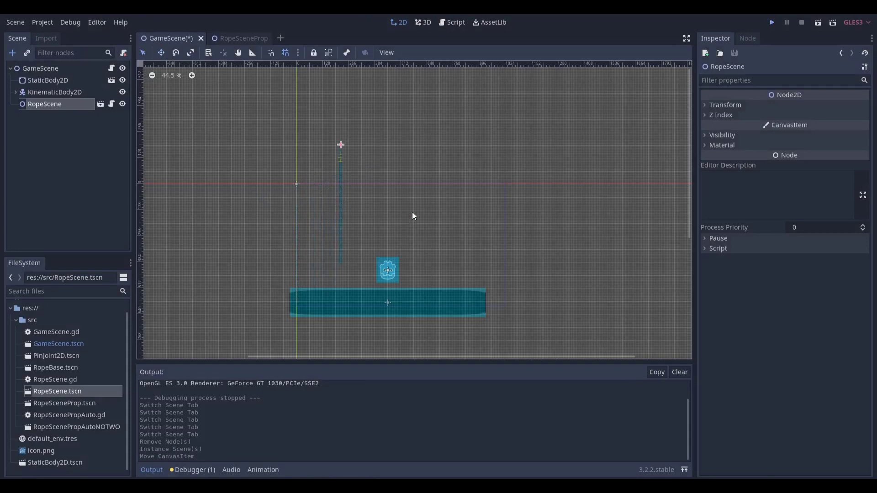
{"action": "key", "text": "F5"}
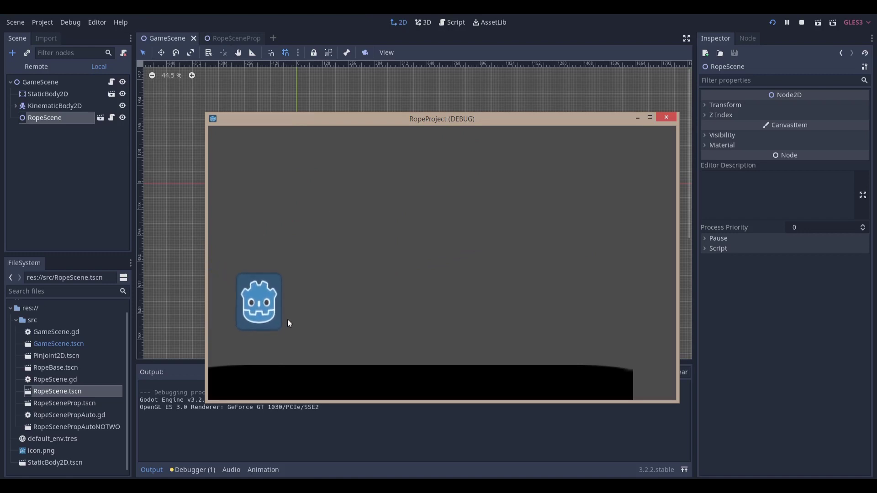
{"action": "left_click", "coordinate": [666, 118]}
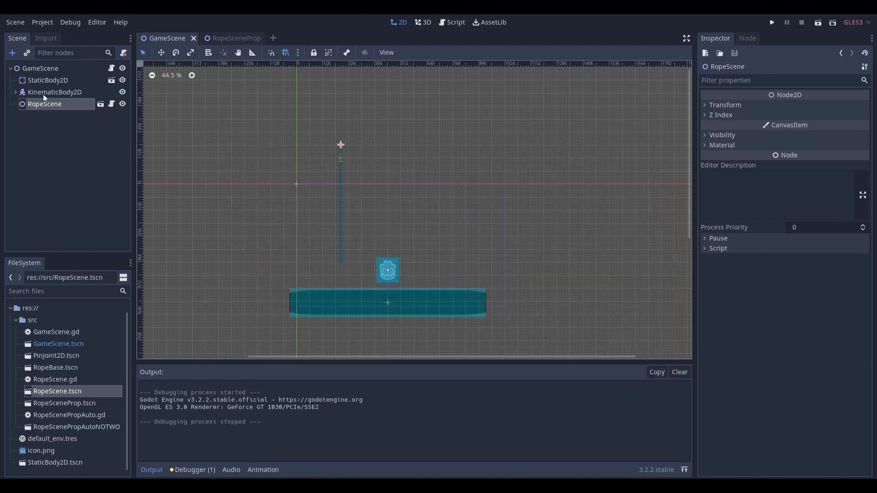
- Replace the RopeScene node with an instance of src/RopeSceneProp.tscn under the GameScene root and test-run the project
{"action": "key", "text": "Delete"}
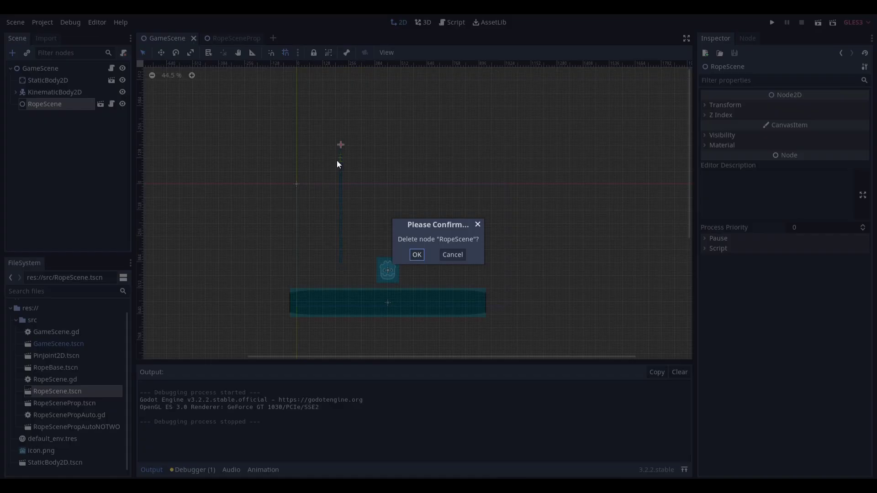
{"action": "key", "text": "Return"}
{"action": "left_click", "coordinate": [28, 78]}
{"action": "left_click", "coordinate": [33, 68]}
{"action": "left_click", "coordinate": [27, 52]}
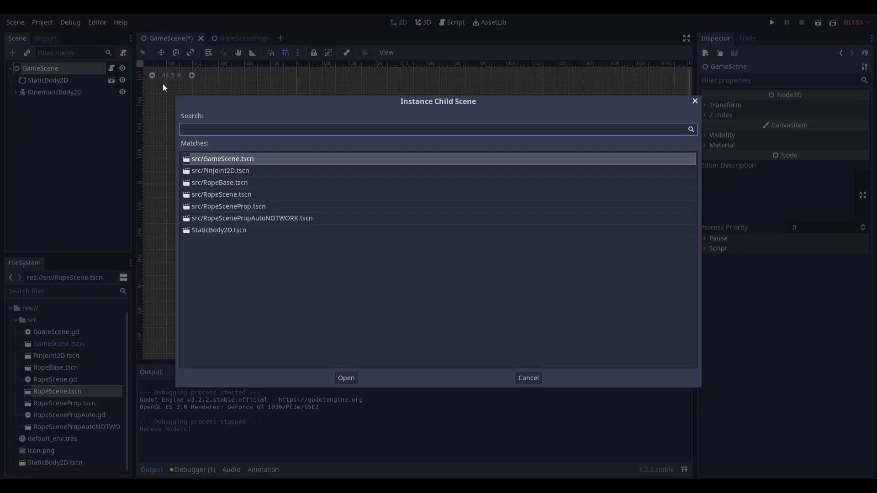
{"action": "double_click", "coordinate": [308, 205]}
{"action": "key", "text": "F5"}
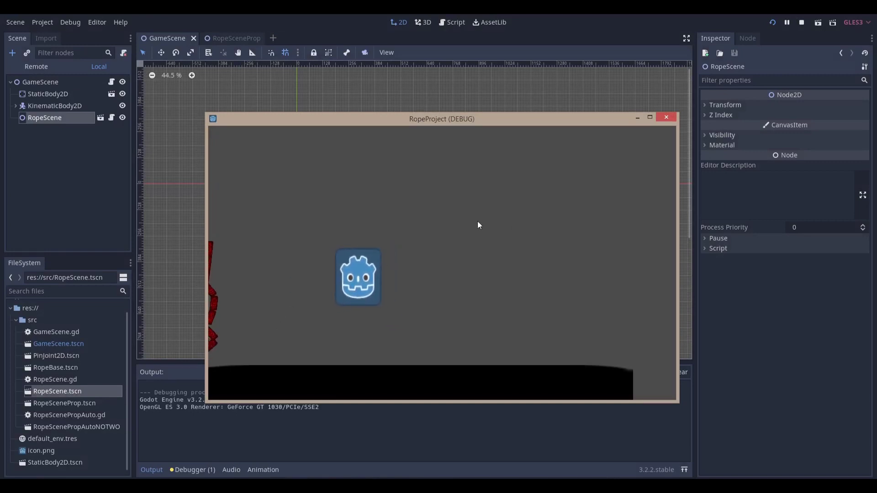
{"action": "left_click", "coordinate": [663, 120]}
- Move the rope instance above the platform beside the player and run the project again
{"action": "left_click_drag", "start_coordinate": [256, 147], "coordinate": [306, 133]}
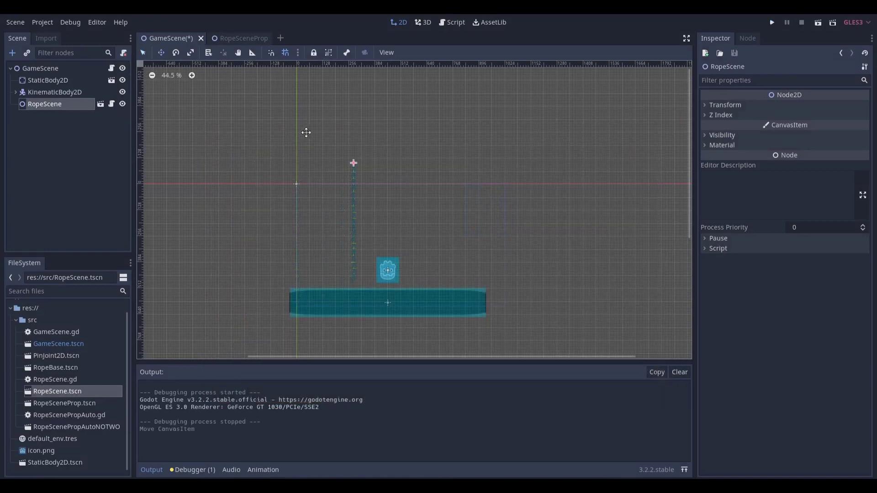
{"action": "key", "text": "F5"}
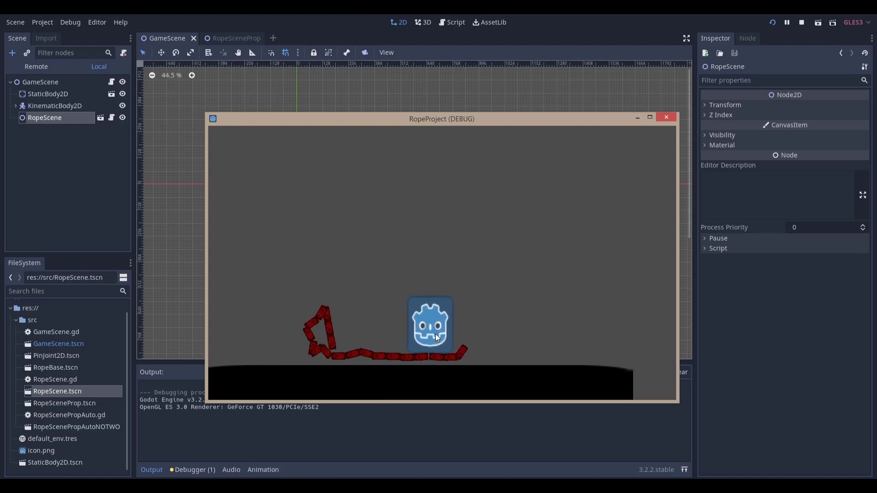
{"action": "key", "text": "alt+Tab"}
- In the StaticBody2D scene, reduce the CollisionShape2D's height to match the floor sprite and rerun the project
{"action": "scroll", "coordinate": [402, 322], "scroll_direction": "up", "scroll_amount": 16}
{"action": "scroll", "coordinate": [399, 242], "scroll_direction": "up", "scroll_amount": 6}
{"action": "left_click", "coordinate": [413, 257]}
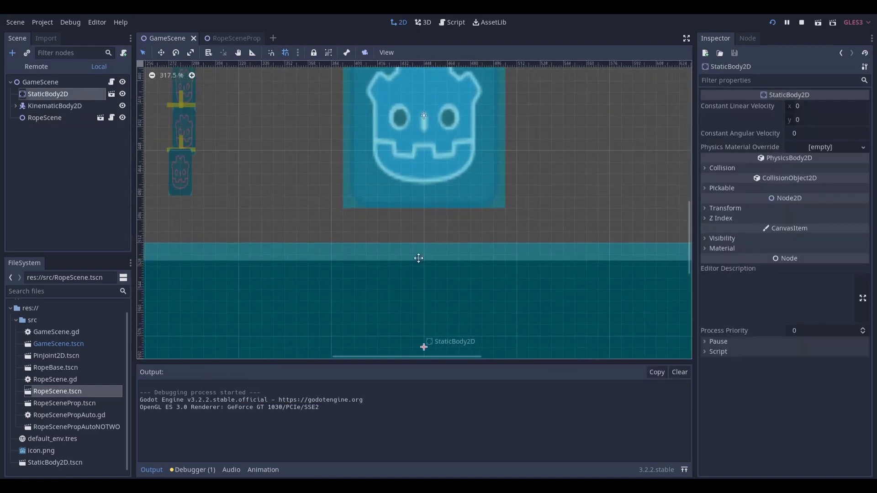
{"action": "left_click", "coordinate": [111, 94]}
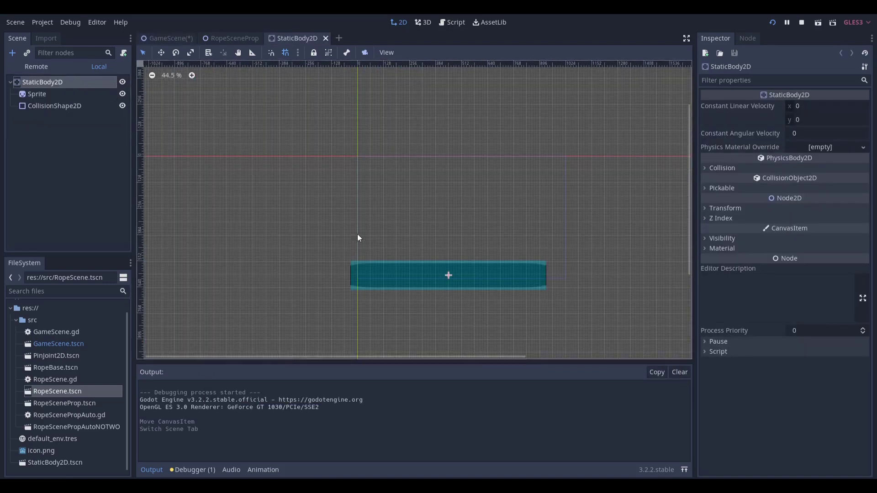
{"action": "left_click", "coordinate": [54, 105]}
{"action": "scroll", "coordinate": [486, 262], "scroll_direction": "up", "scroll_amount": 4}
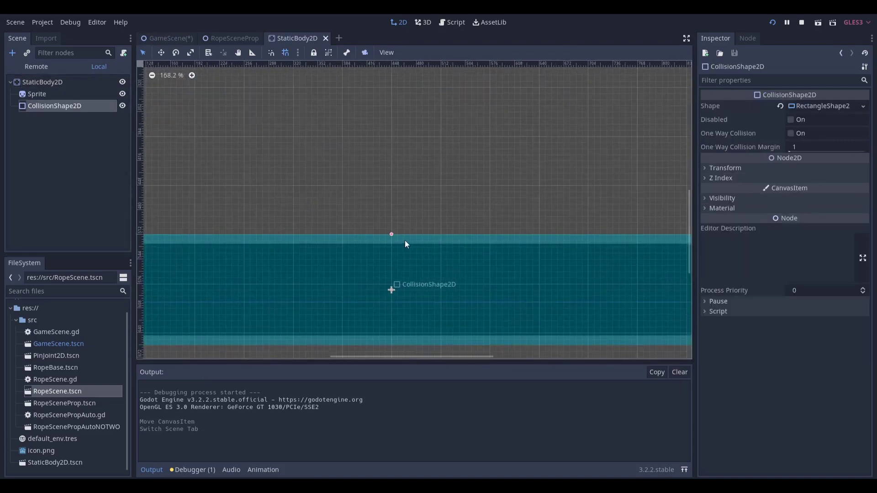
{"action": "left_click_drag", "start_coordinate": [391, 241], "coordinate": [391, 246]}
{"action": "key", "text": "F5"}
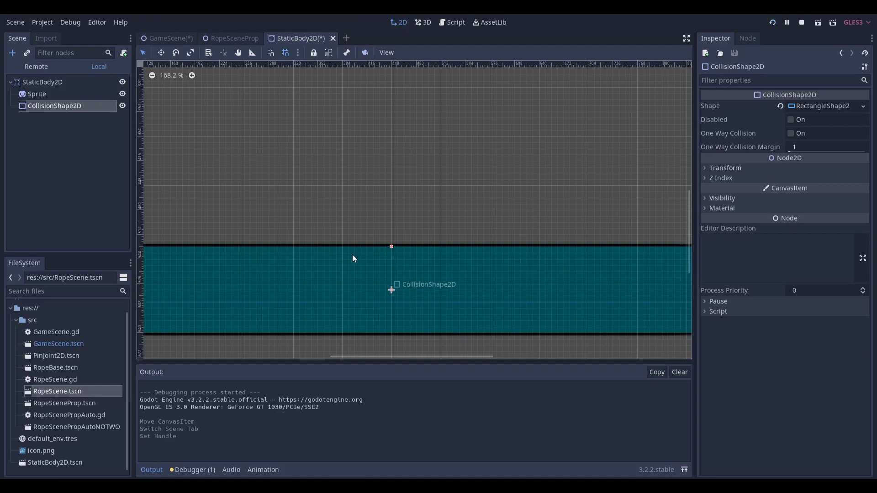